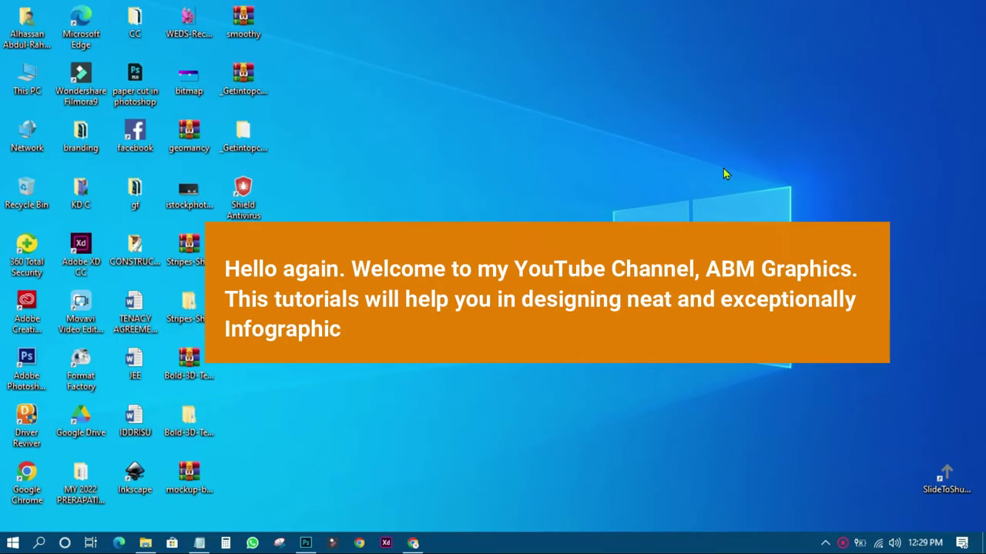
- Restore the Photoshop window from the taskbar to show its Home screen
click(305, 543)
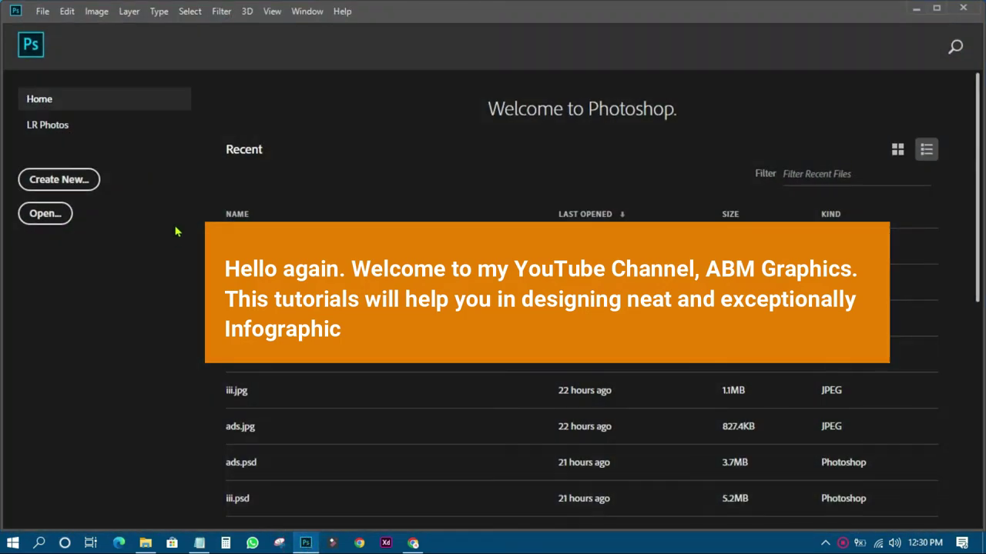
- Create Untitled-1, a blank 7 × 5 in, 300 ppi document with a white background
click(74, 182)
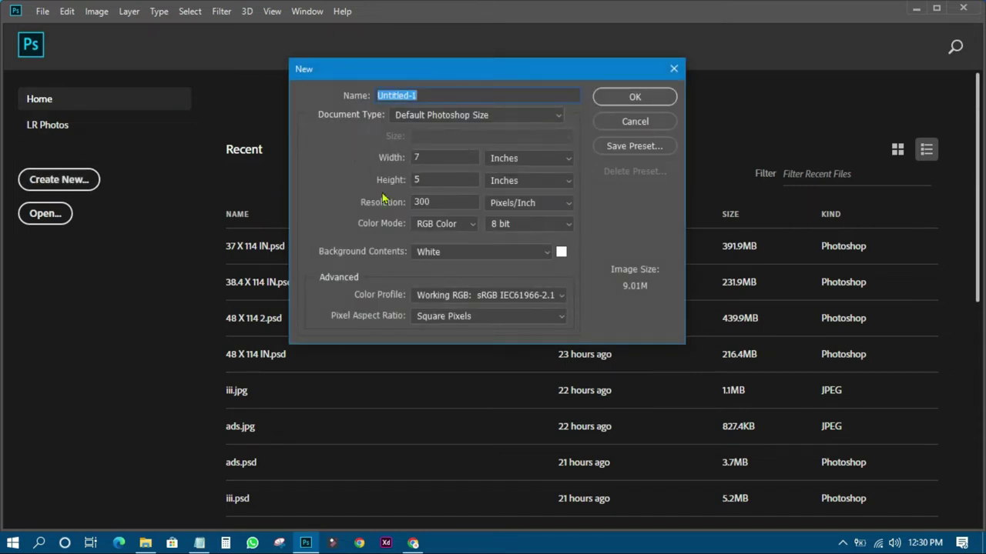
key(Escape)
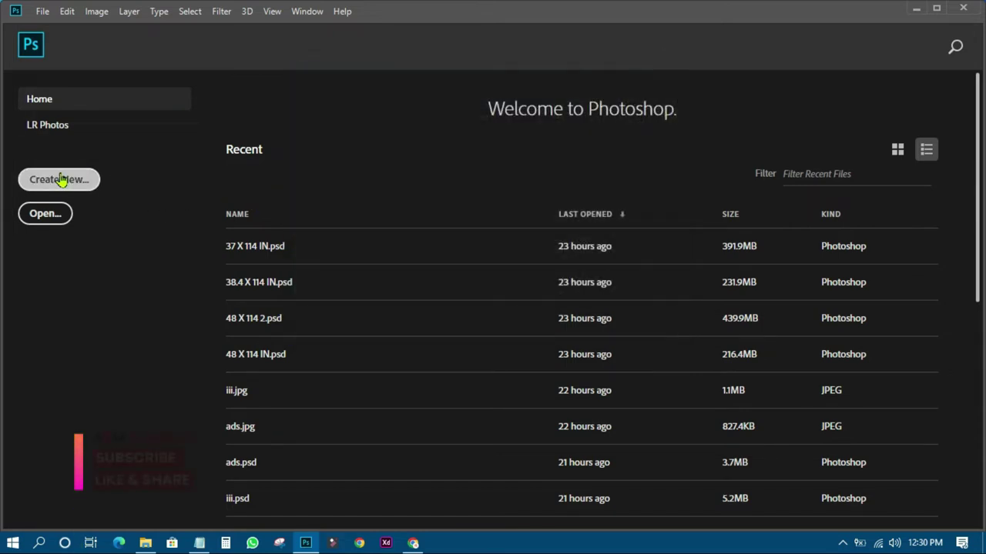
click(61, 180)
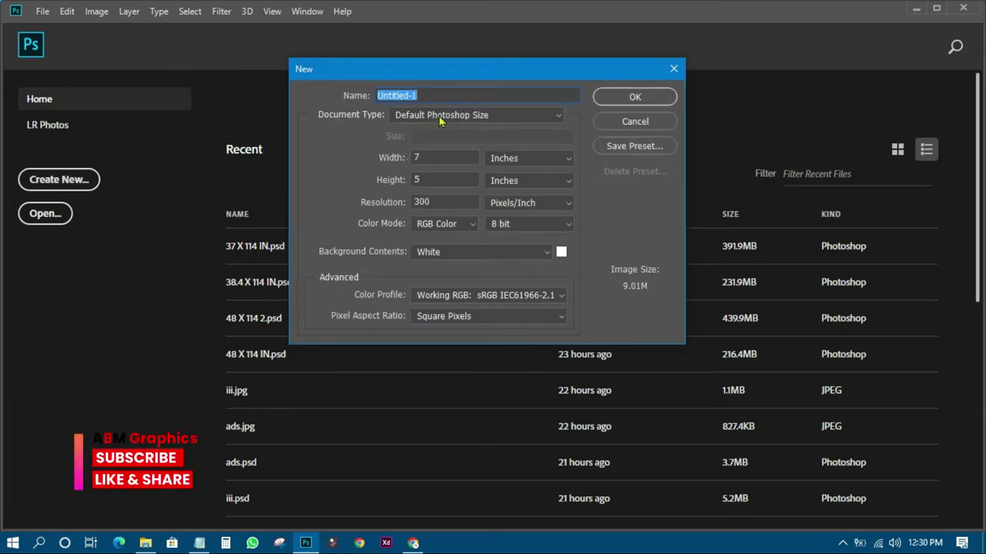
click(625, 97)
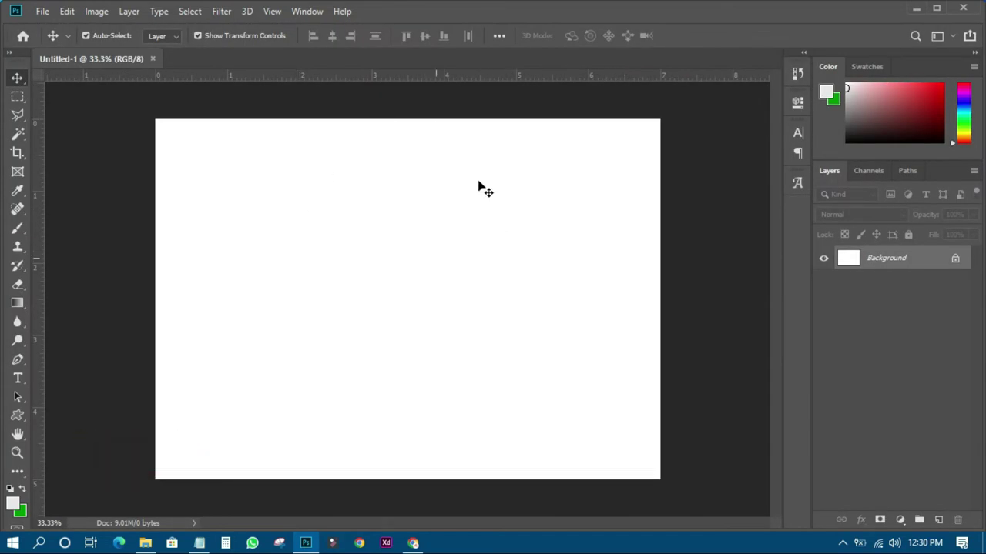
- Add a Solid Color fill layer set to light grey #e8e8e8
click(901, 521)
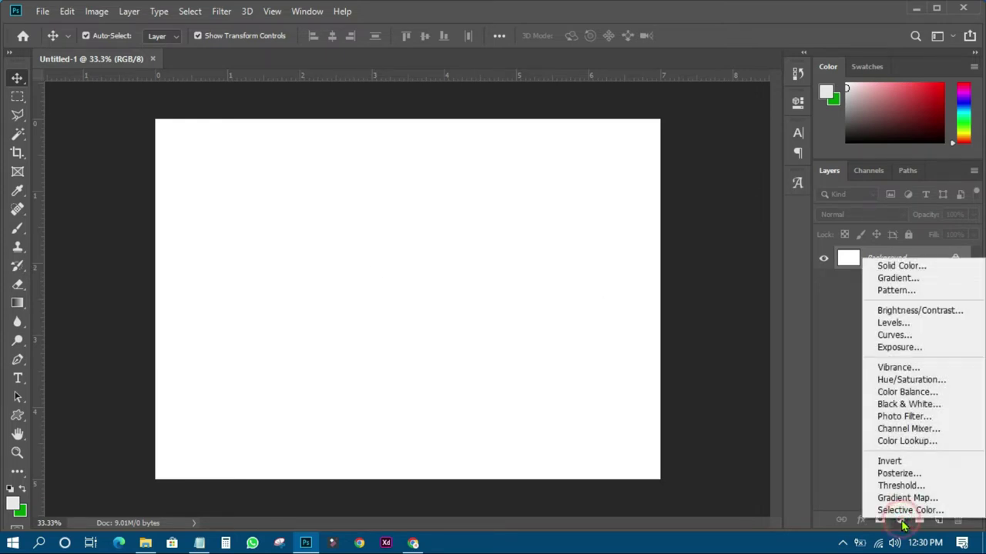
click(901, 265)
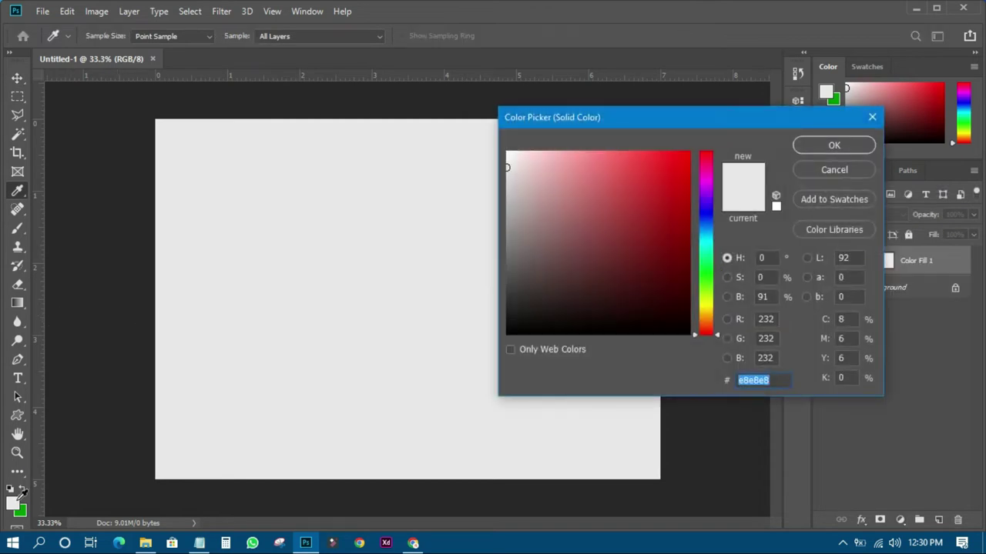
click(19, 500)
click(826, 145)
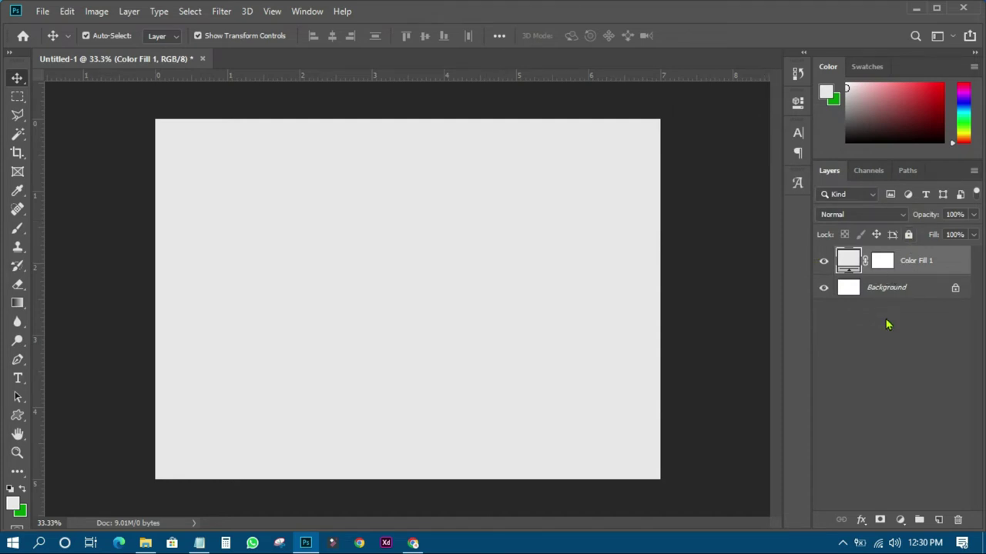
- Duplicate the grey fill layer, convert the copy to a smart object, rasterize it and hide it
key(ctrl+j)
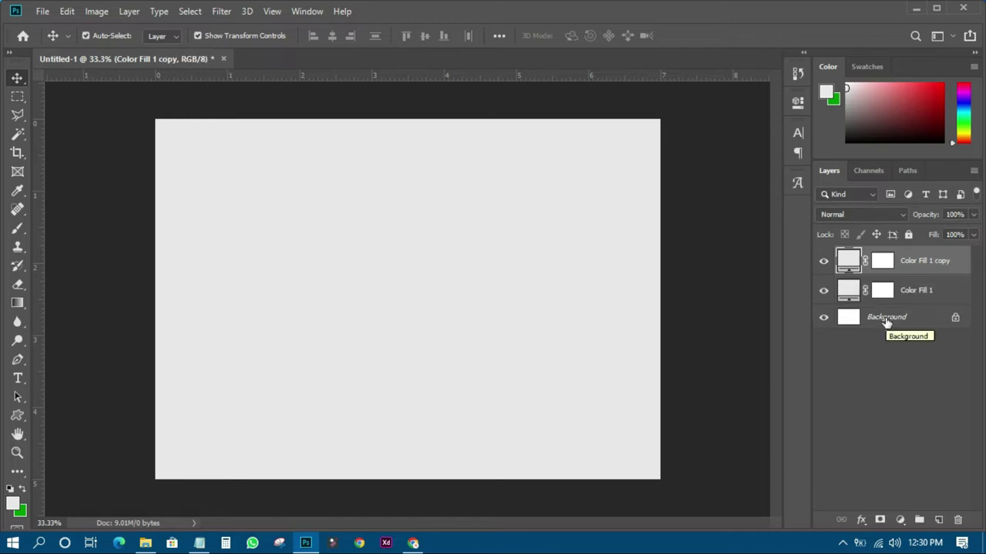
right_click(933, 261)
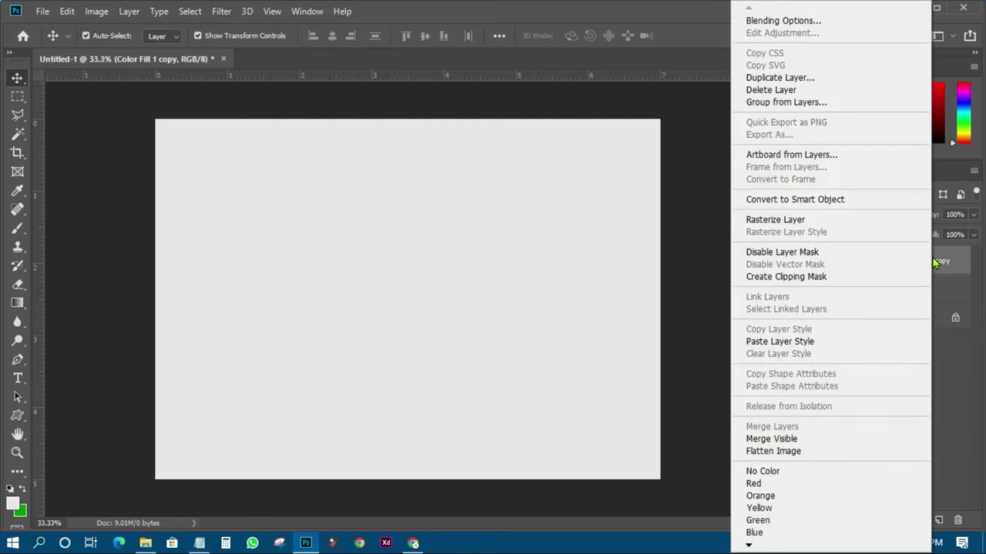
click(797, 202)
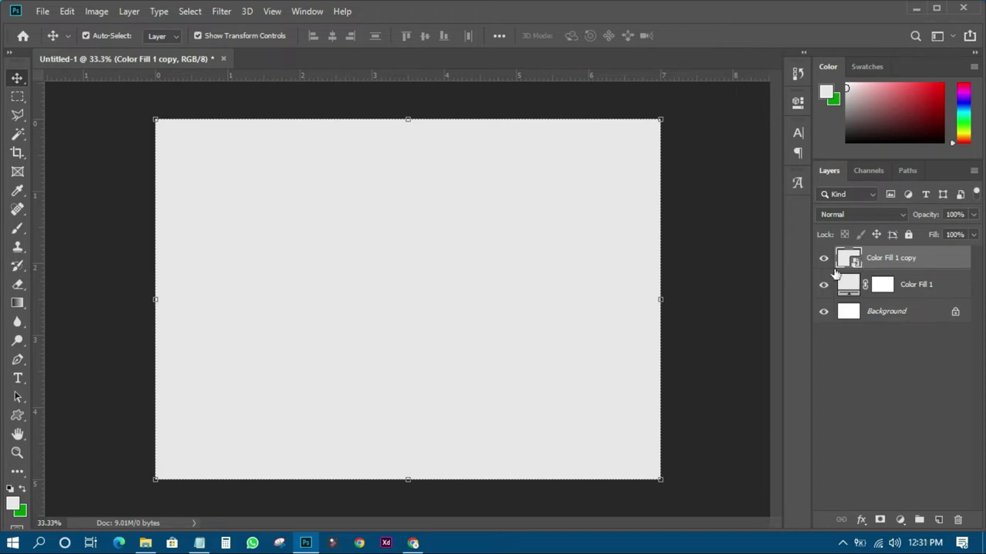
right_click(908, 264)
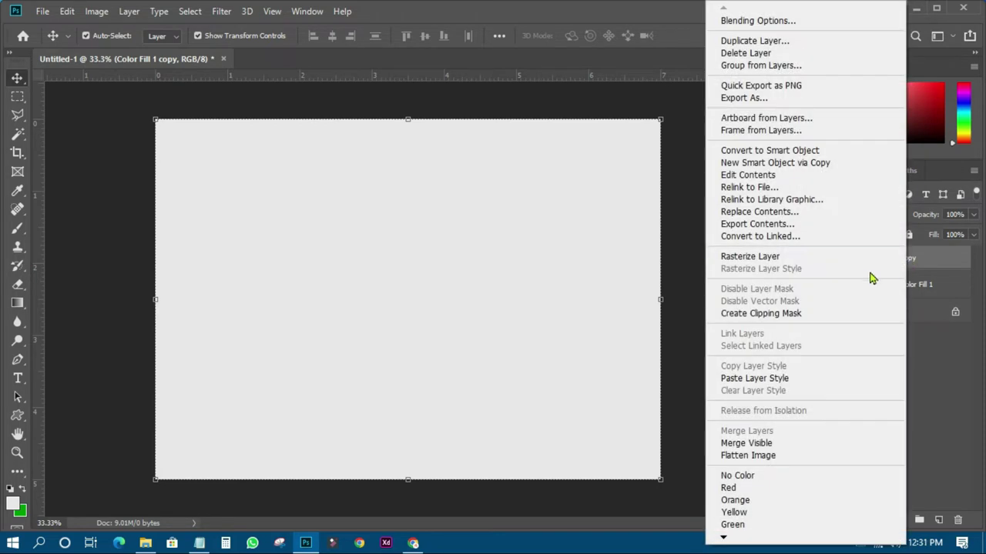
click(773, 262)
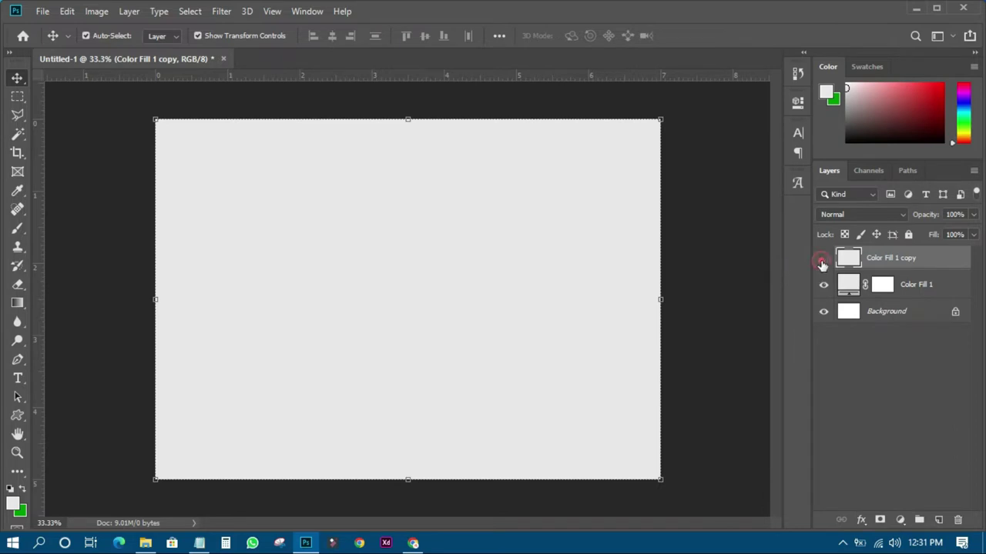
click(822, 262)
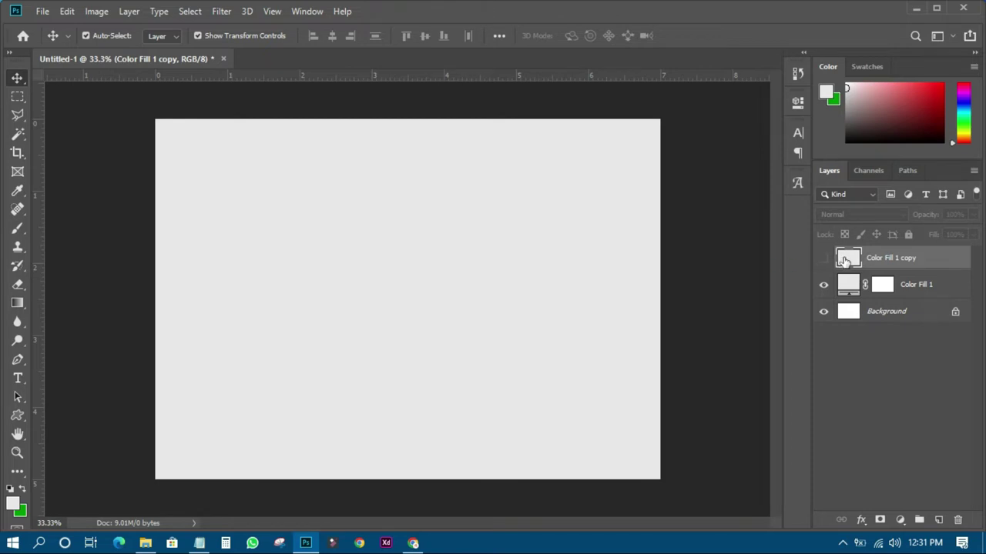
right_click(17, 416)
- Draw a wide 1524 × 309 px rectangle near the canvas top with a magenta fill
click(85, 417)
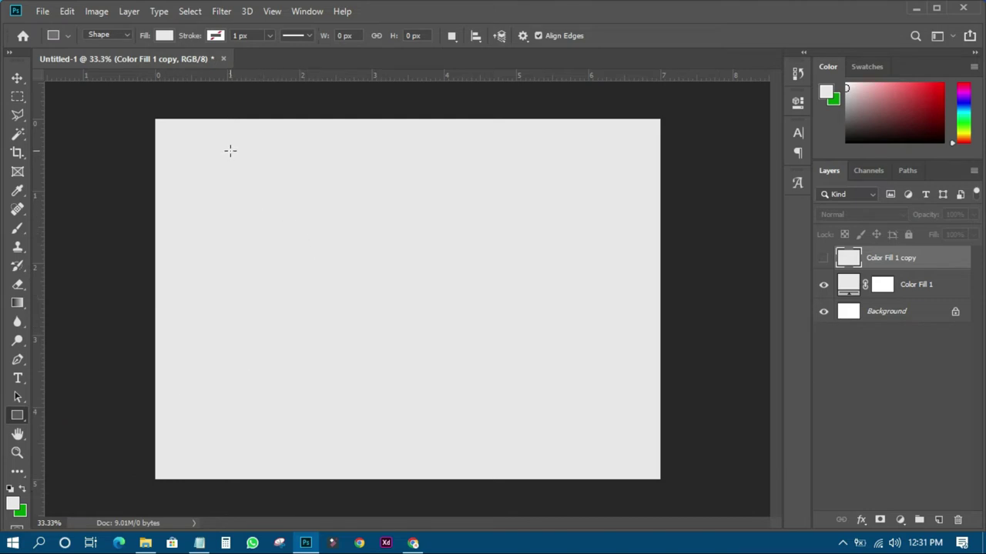
drag(229, 150, 595, 224)
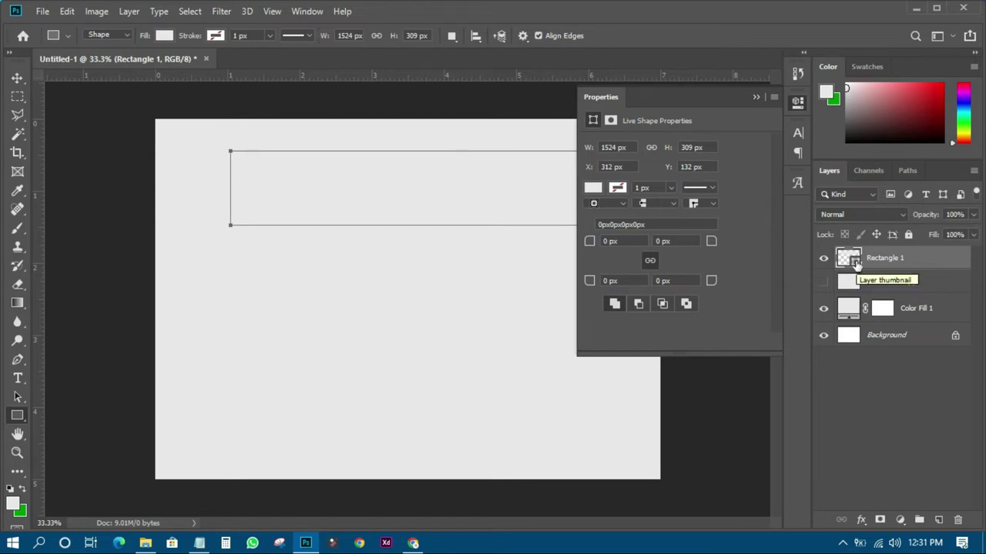
double_click(853, 260)
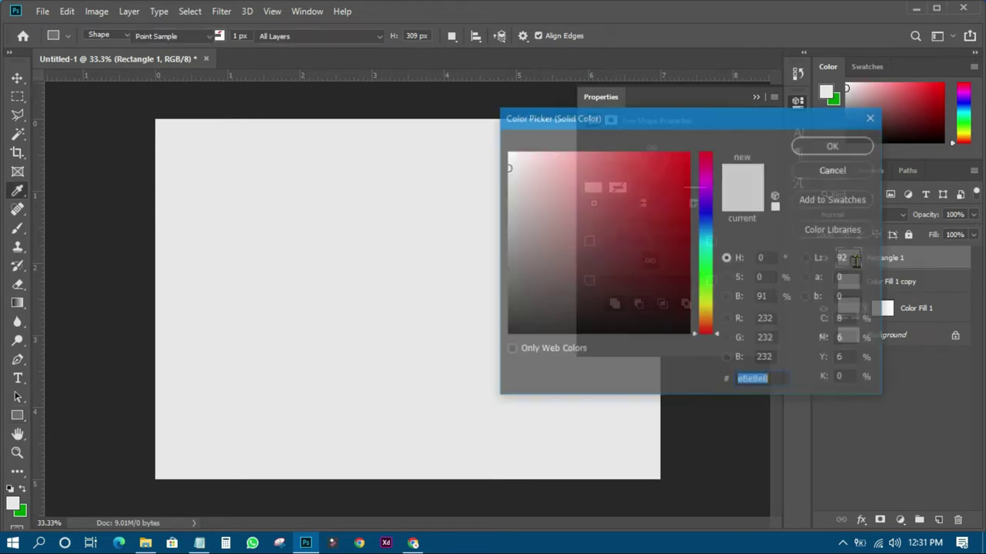
click(708, 180)
drag(676, 164, 701, 231)
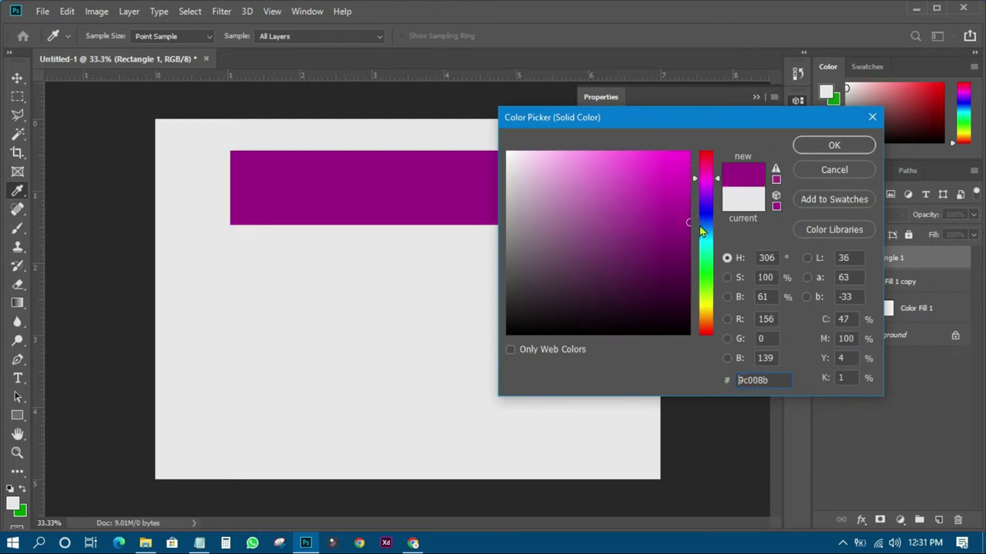
click(816, 145)
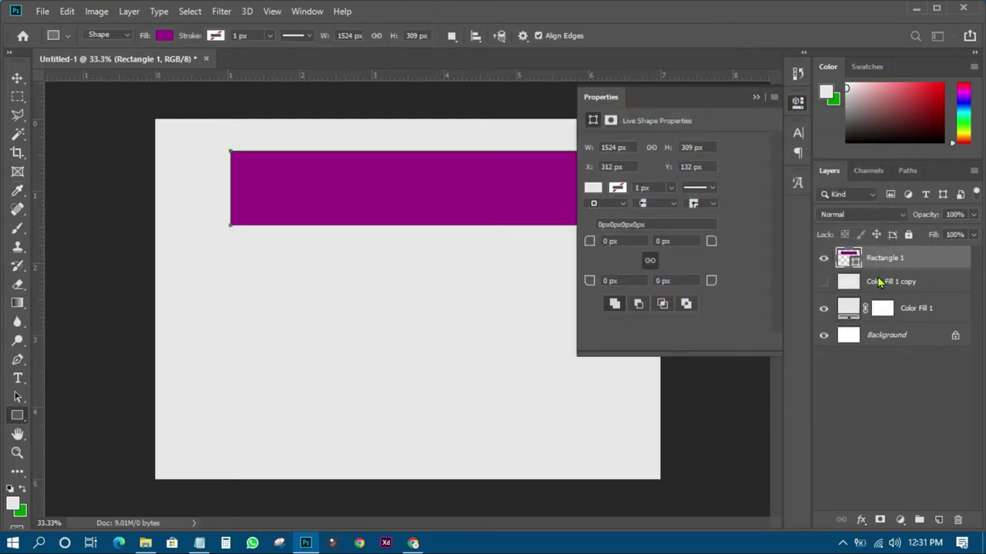
- Apply the green preset Gradient Overlay effect to the rectangle
click(861, 521)
click(880, 473)
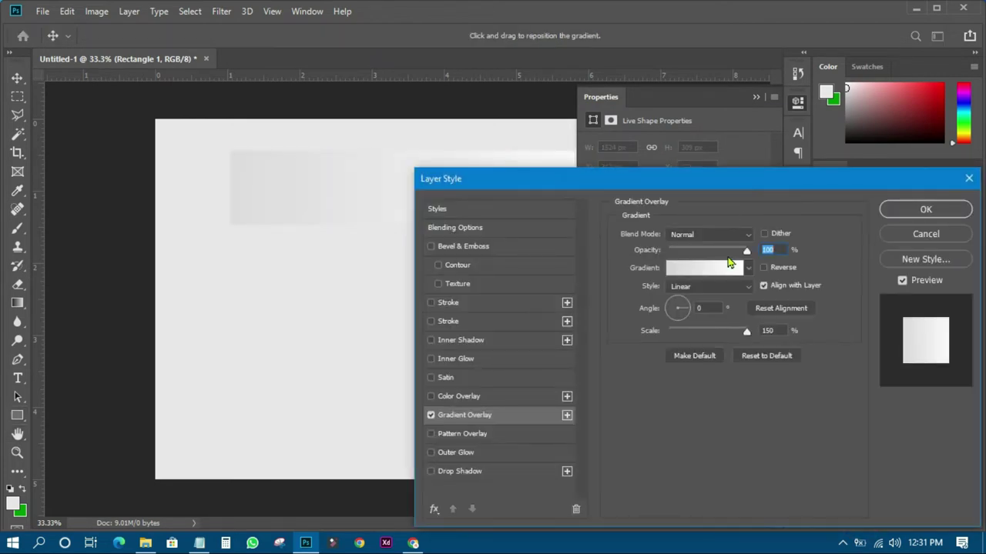
click(718, 276)
click(614, 194)
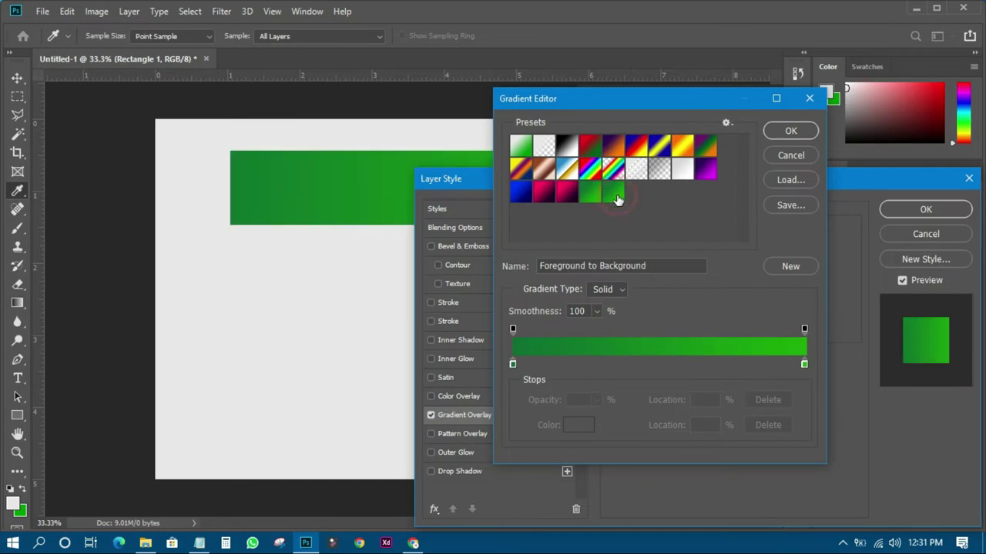
click(786, 131)
click(924, 210)
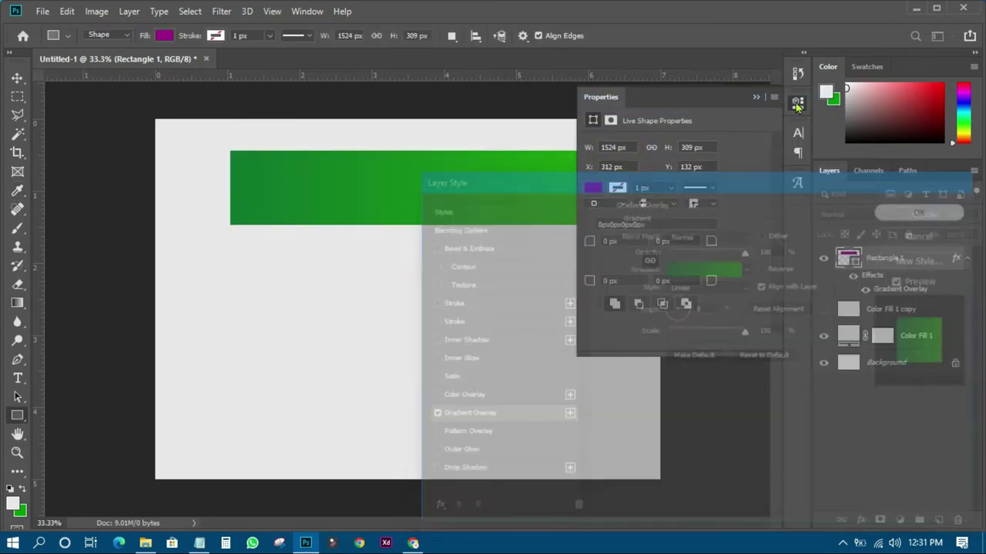
click(795, 101)
click(17, 78)
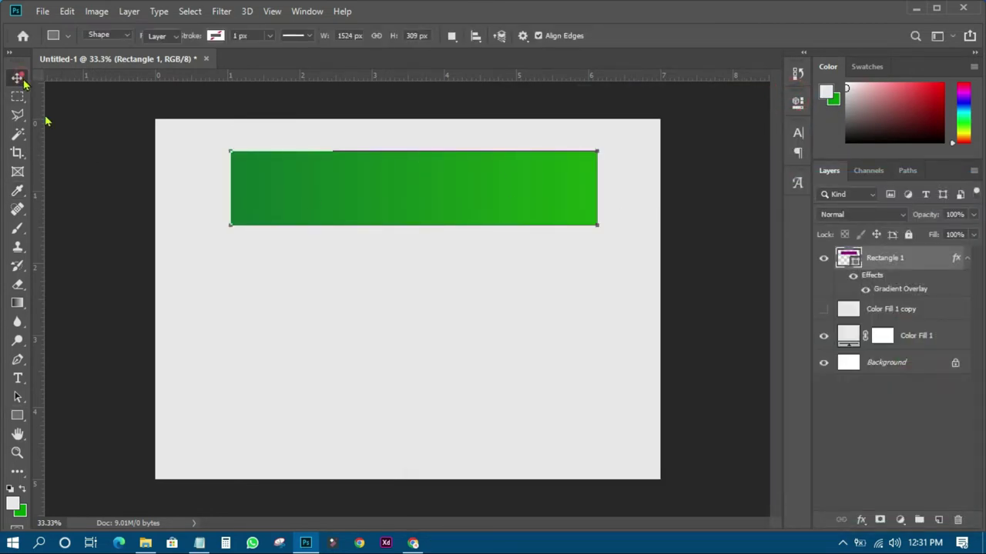
click(88, 185)
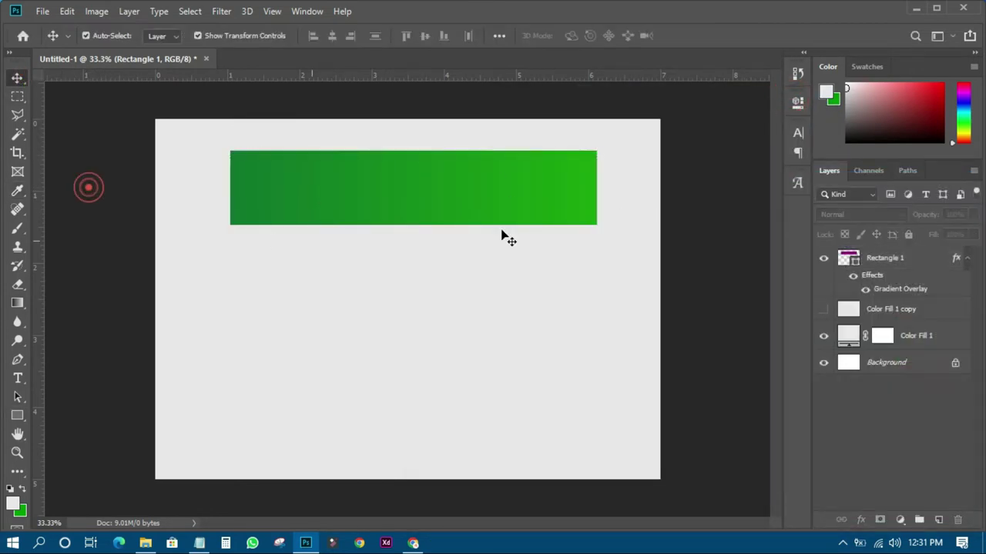
- Show the grey copy above Rectangle 1 and position it over the bar's lower part
click(967, 259)
drag(883, 282, 883, 258)
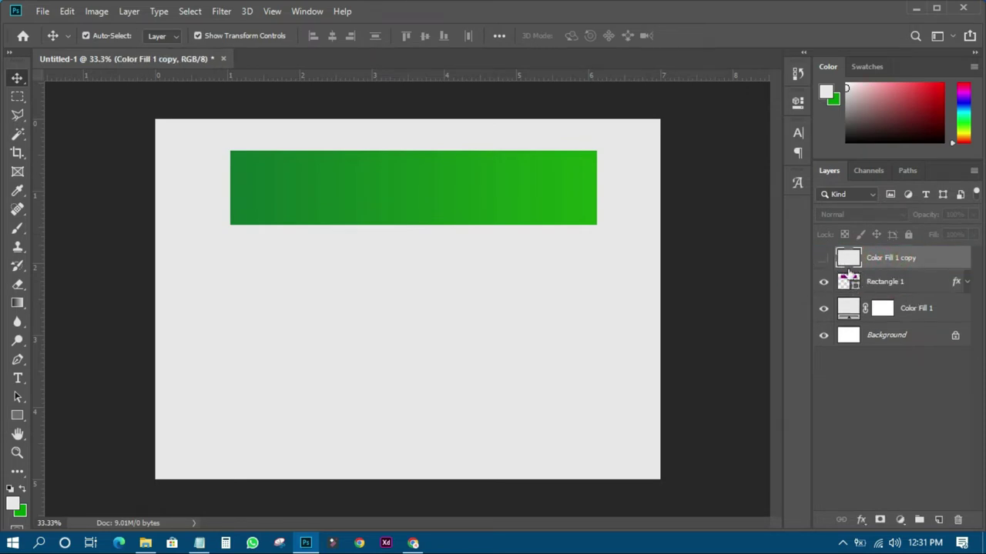
click(823, 261)
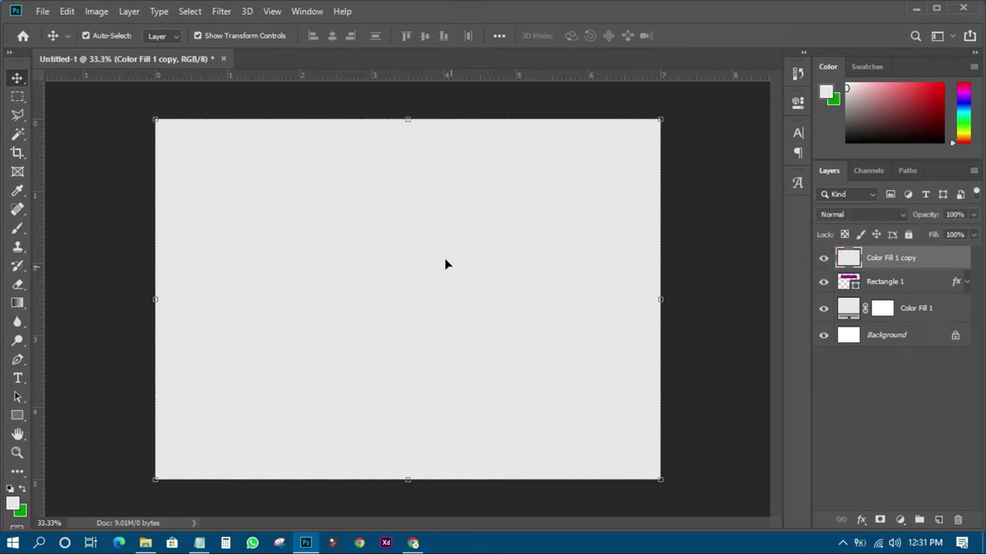
drag(465, 193, 471, 336)
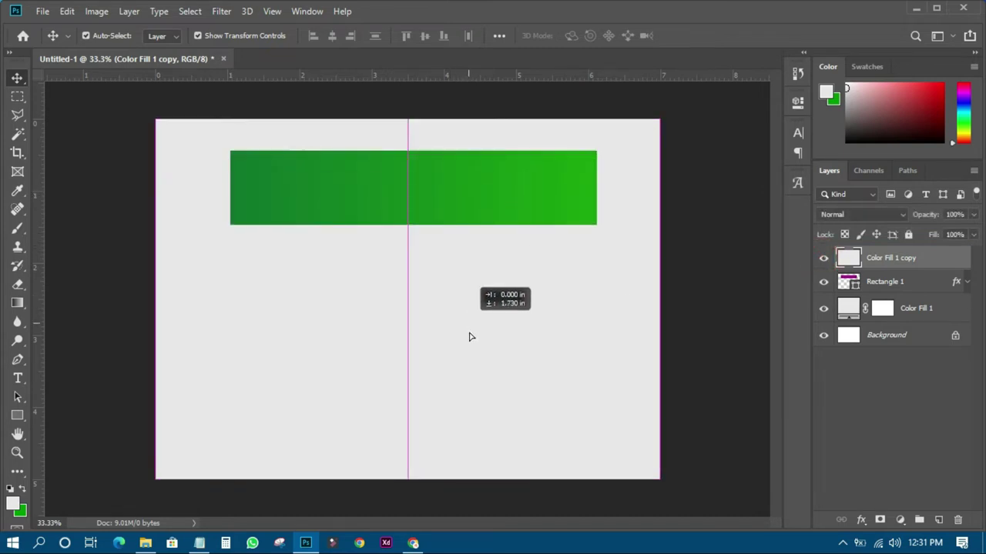
drag(471, 336, 397, 245)
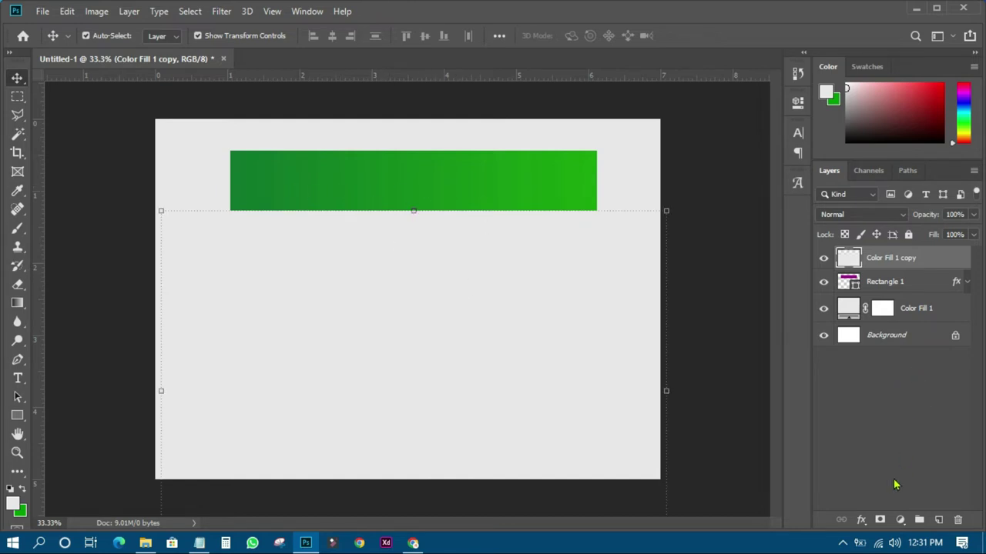
- Add a Drop Shadow to the grey panel at 10 px distance, about 126° angle
click(861, 520)
click(878, 508)
drag(552, 184, 688, 221)
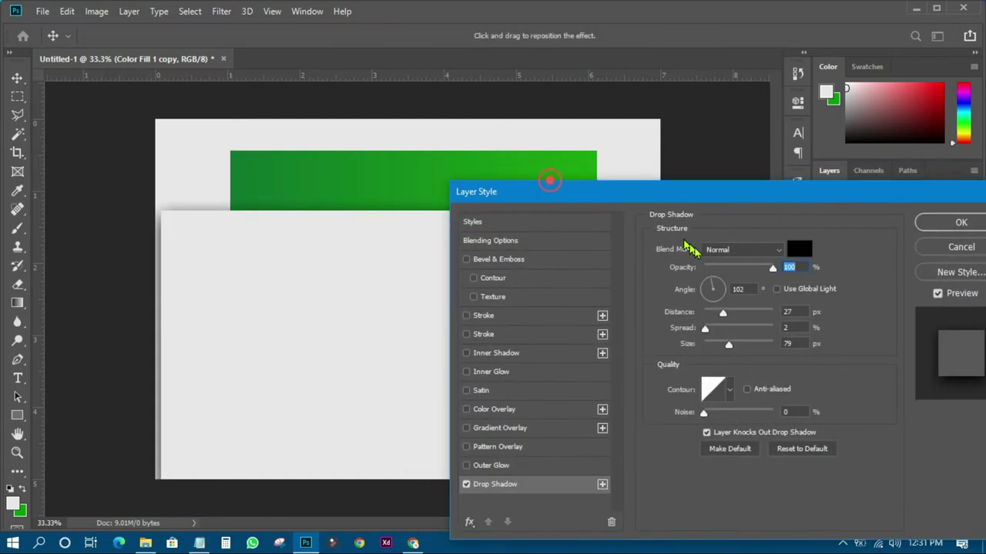
drag(428, 249, 425, 245)
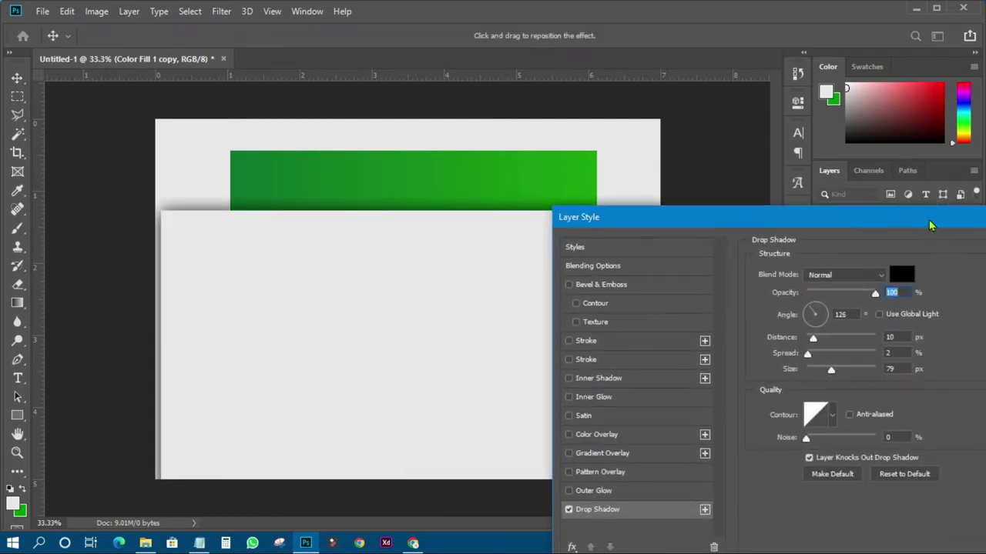
drag(930, 226, 748, 224)
click(869, 249)
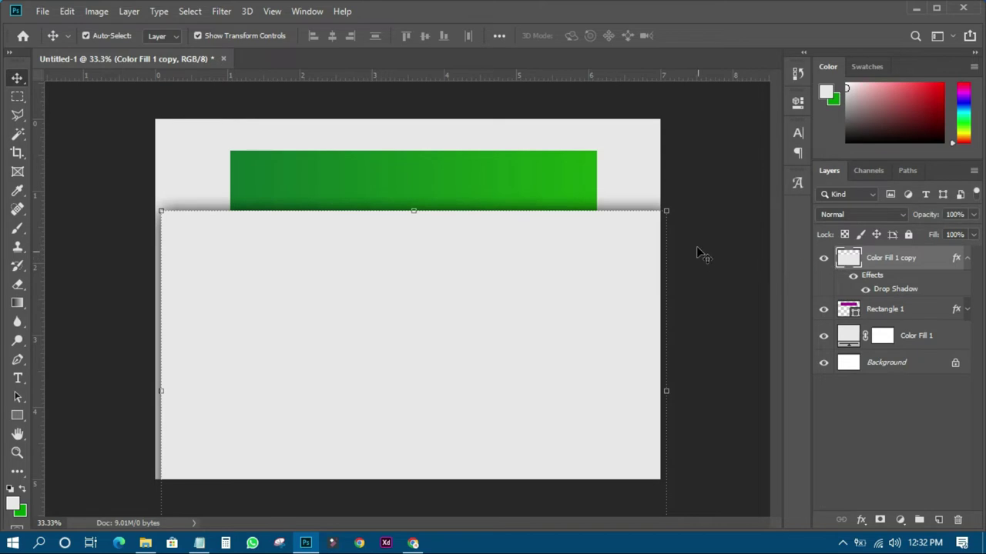
- Rasterize the panel's layer style and shift the panel slightly left
right_click(896, 261)
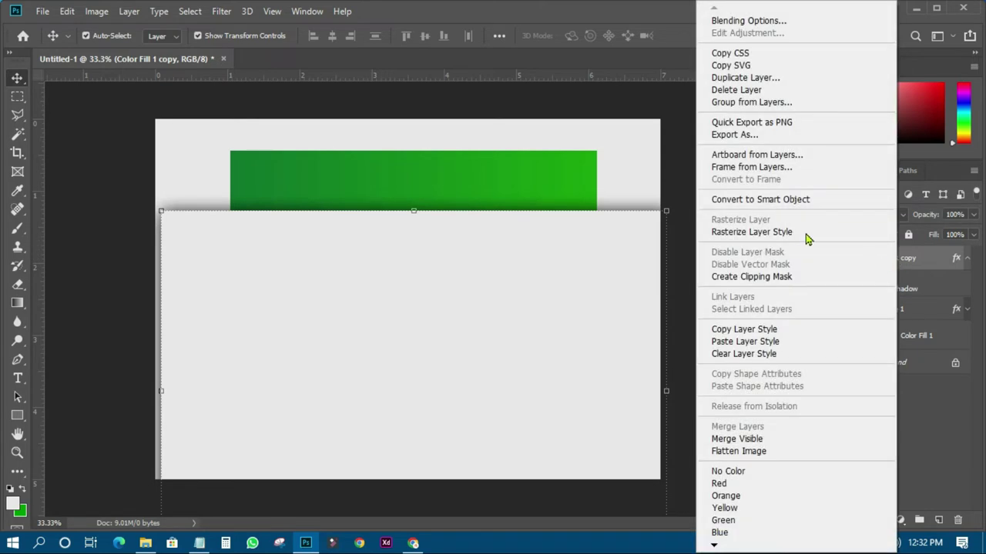
click(780, 231)
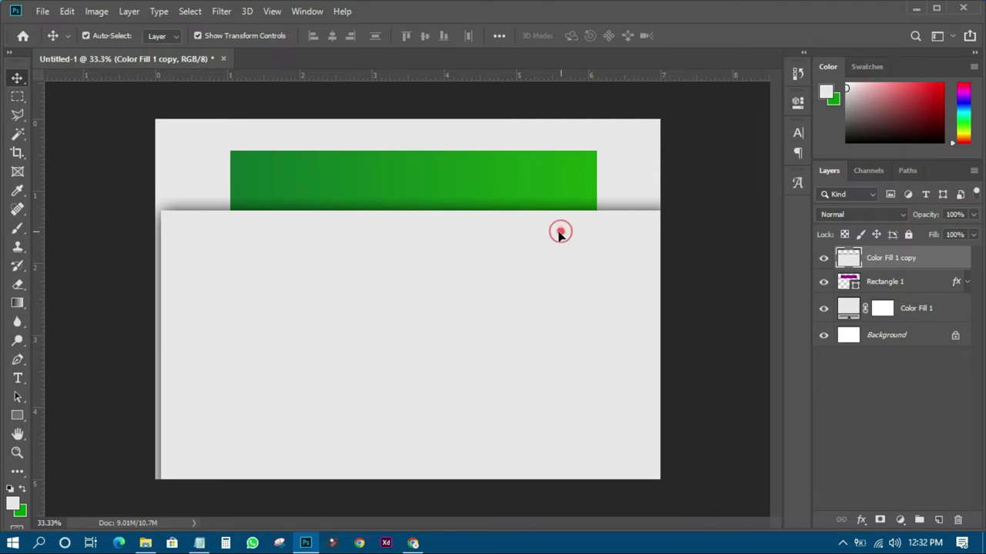
drag(559, 233, 555, 232)
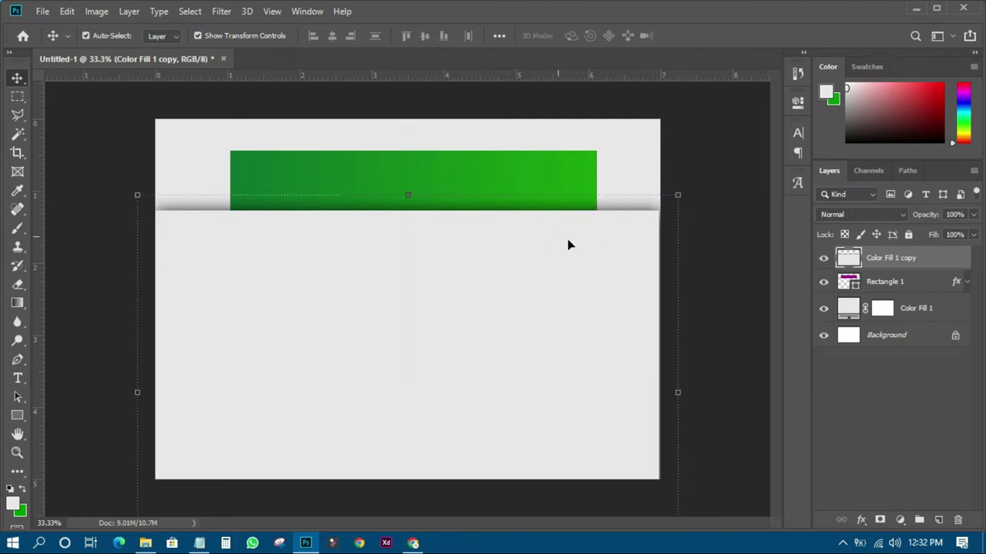
click(605, 266)
- Erase the panel's side edges and shadow ends so the shadow tapers at both ends
click(17, 285)
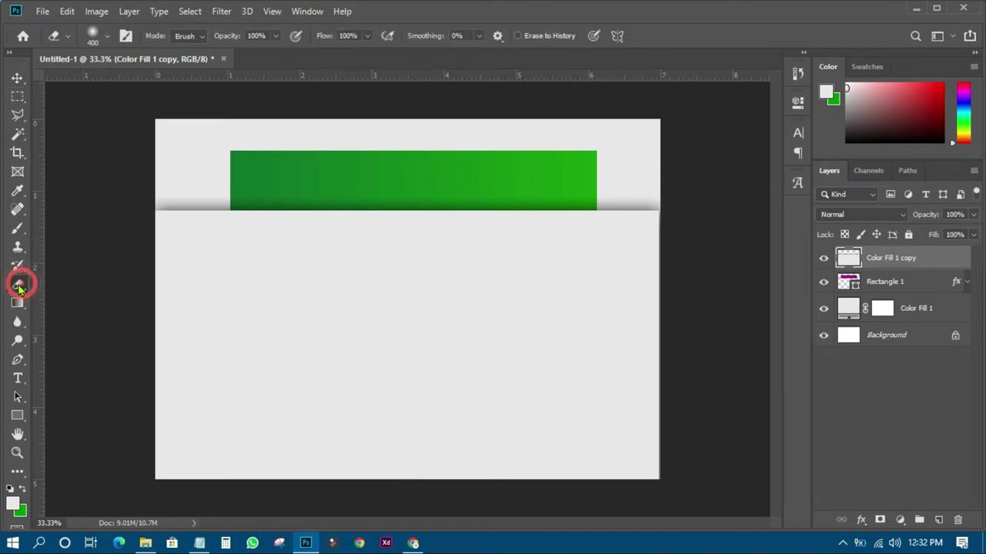
click(146, 248)
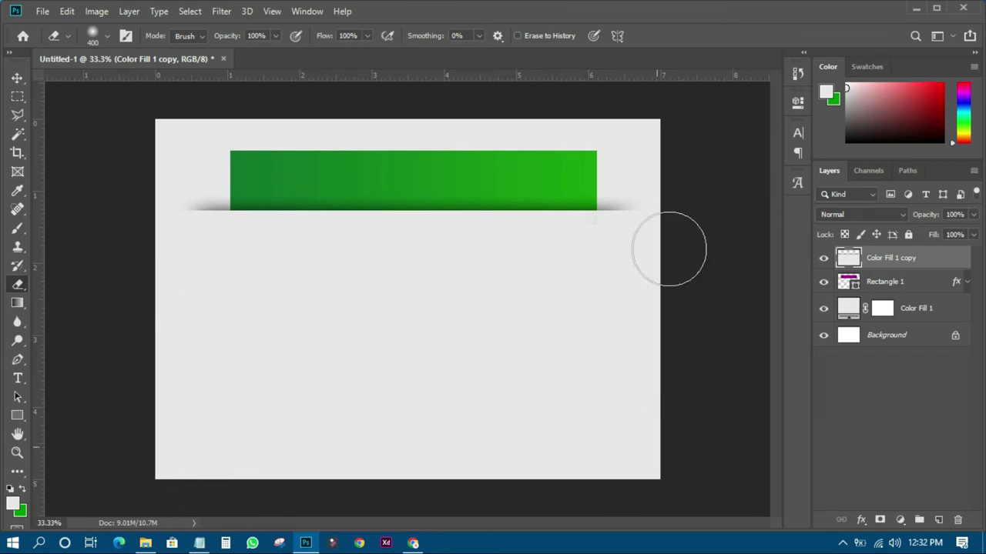
click(660, 215)
key(ctrl+z)
click(670, 208)
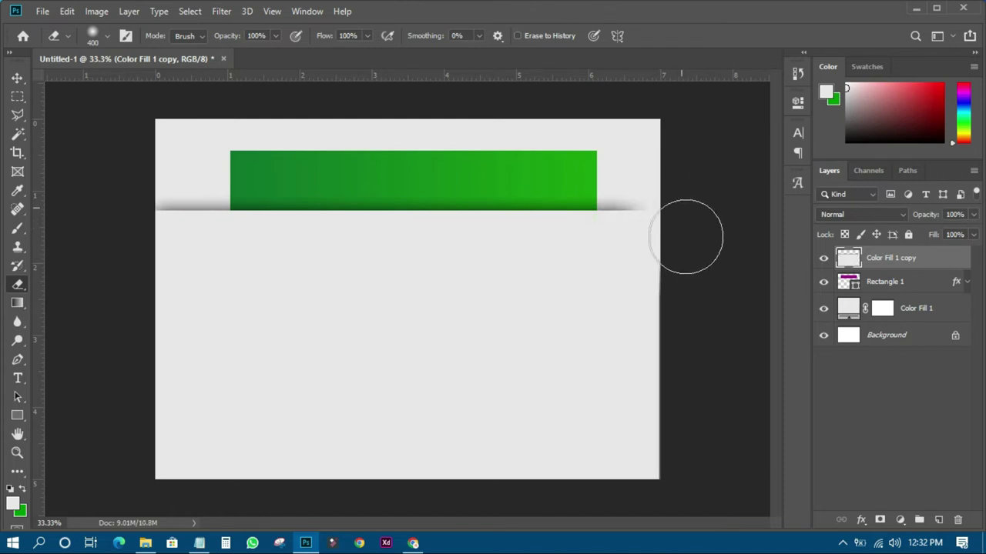
drag(671, 215, 678, 300)
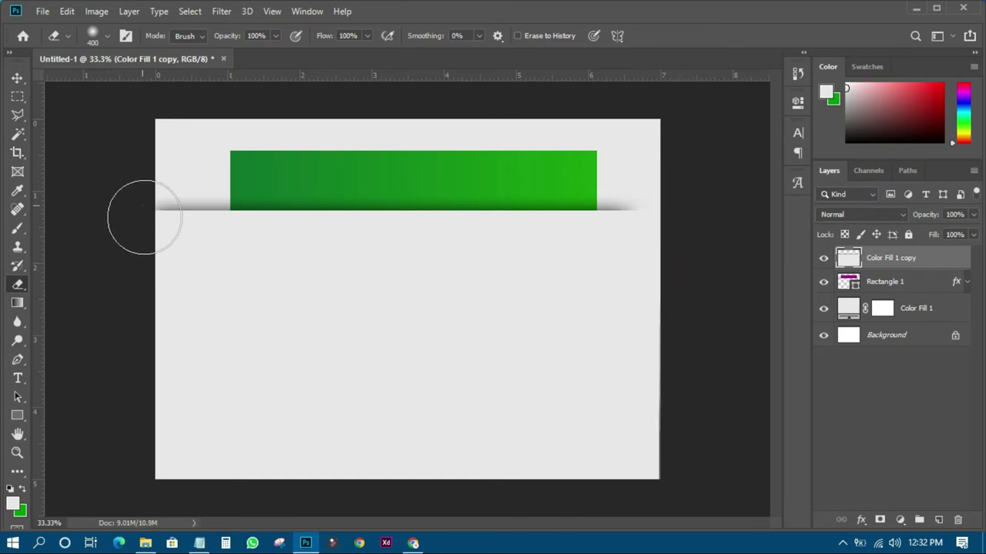
drag(144, 218, 159, 222)
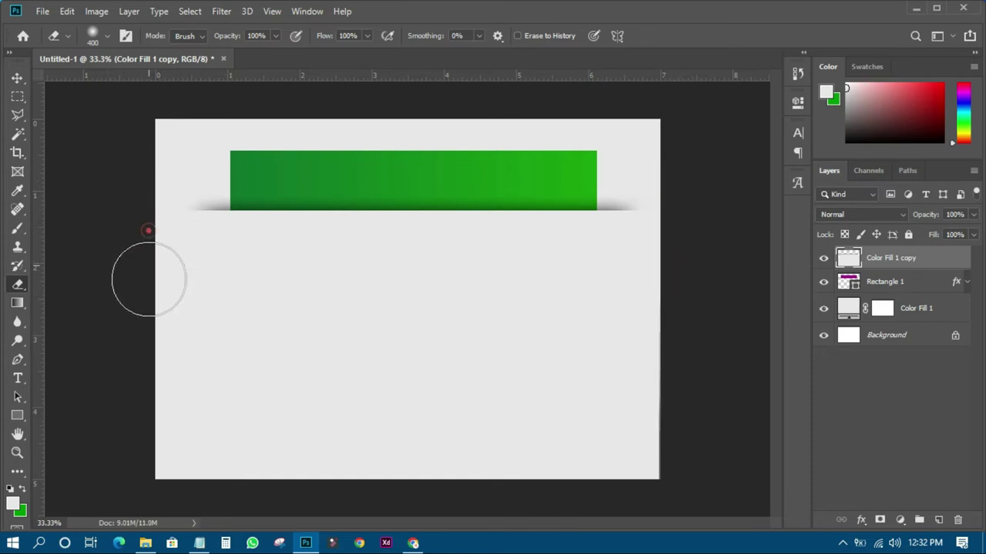
drag(149, 279, 211, 462)
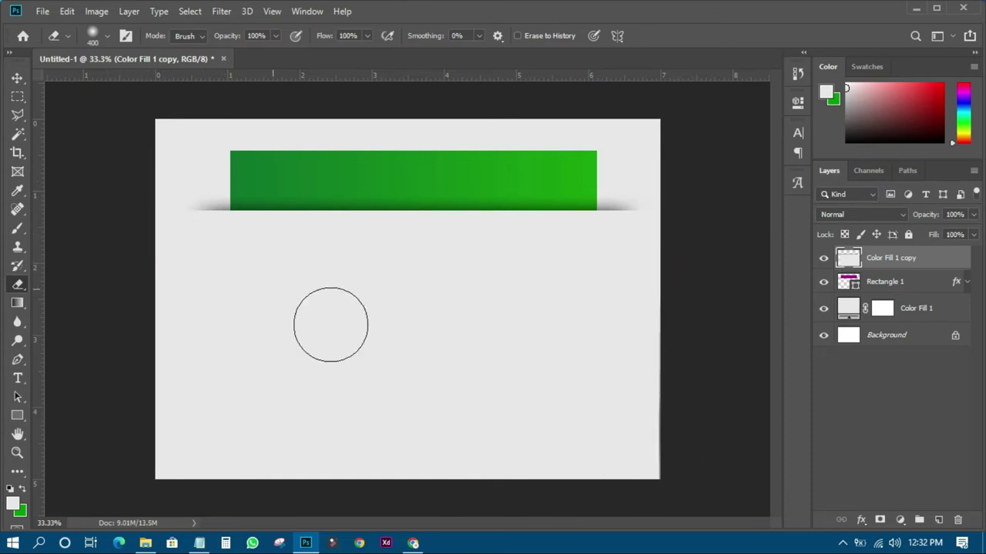
click(16, 77)
click(79, 190)
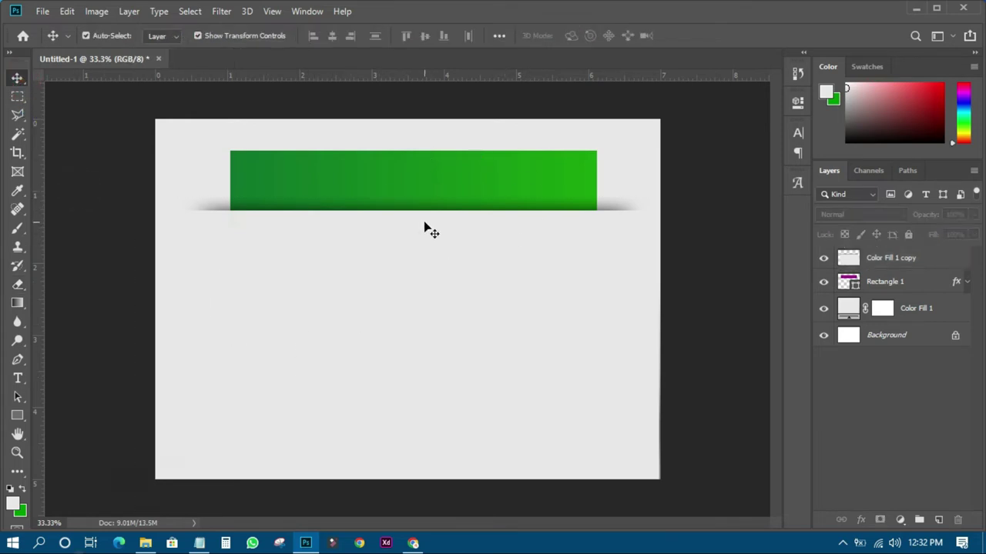
- Add white bold 'LOREM IPSUM' text centred on the green bar
click(17, 378)
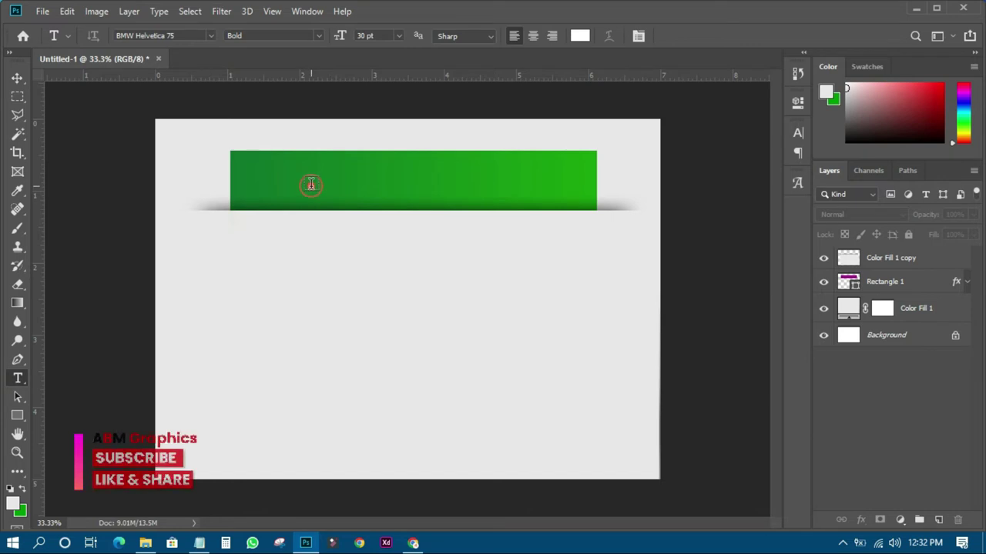
click(312, 184)
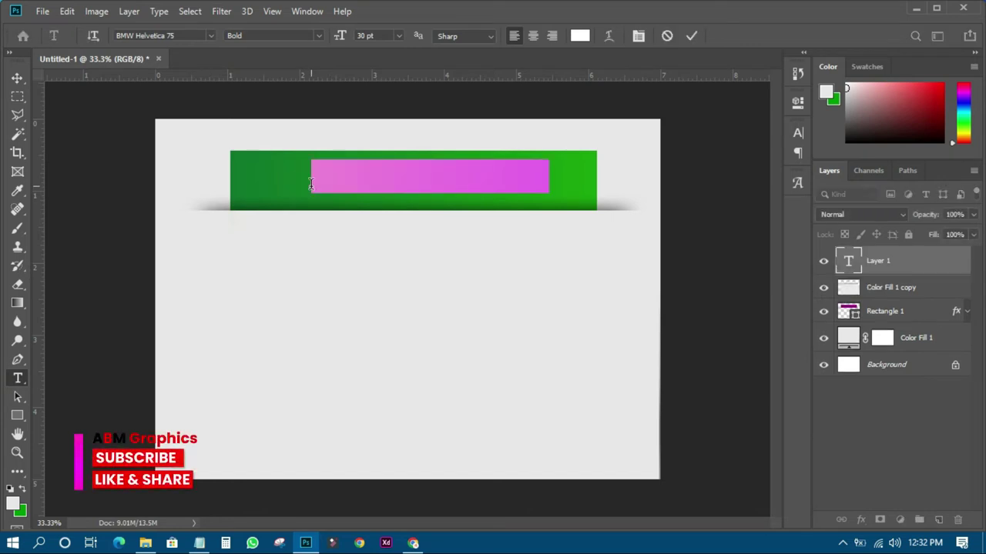
click(17, 78)
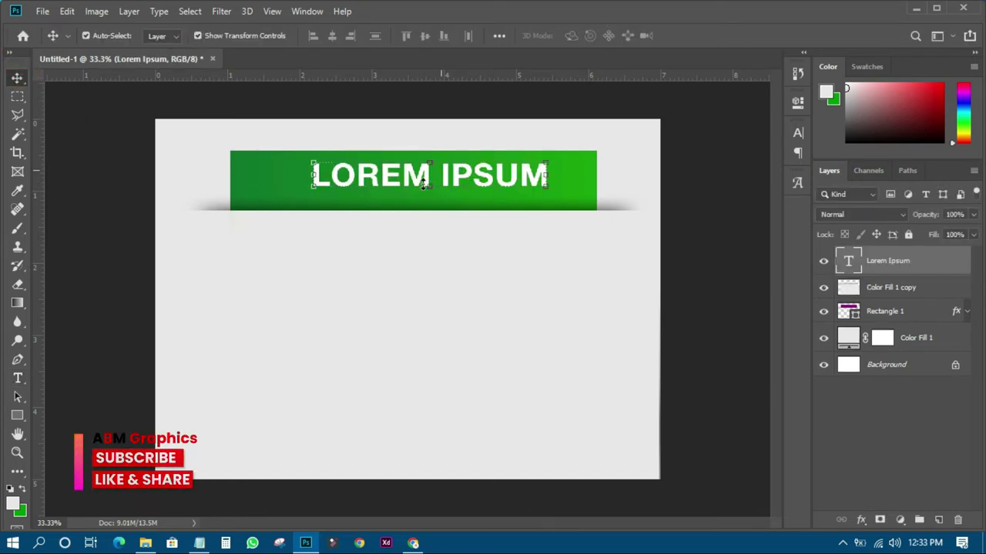
click(708, 220)
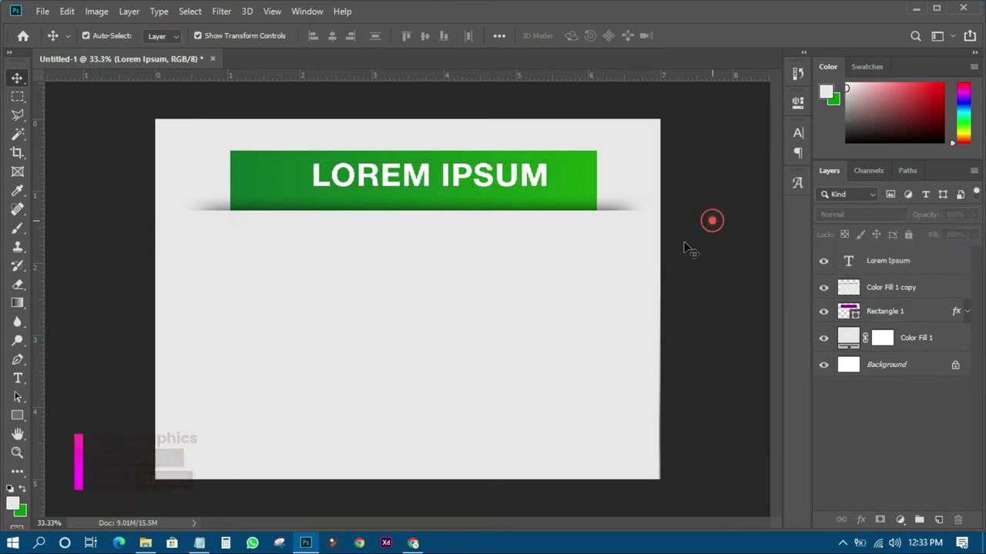
click(17, 416)
right_click(17, 416)
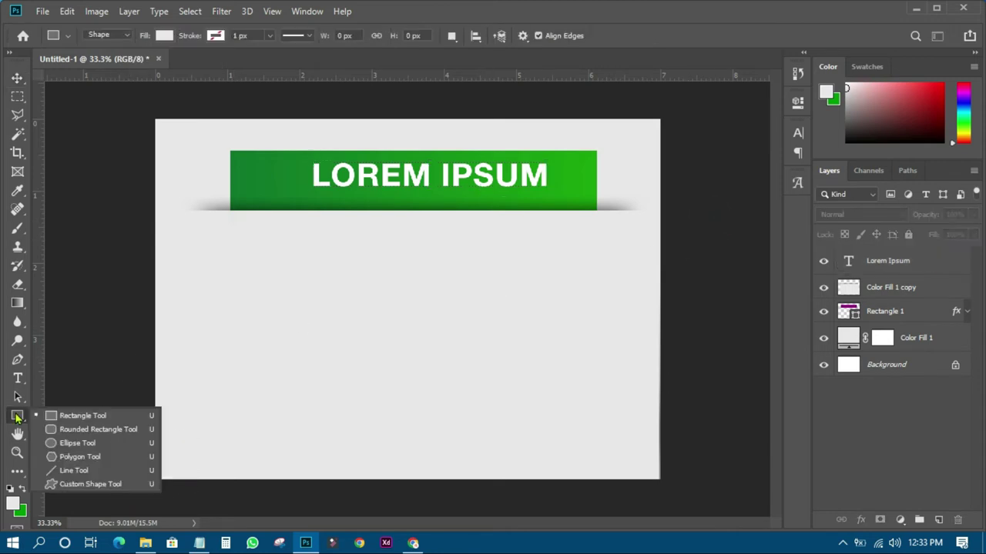
- Draw a small custom triangle below the bar's right end with a green Gradient Overlay
click(91, 484)
click(585, 37)
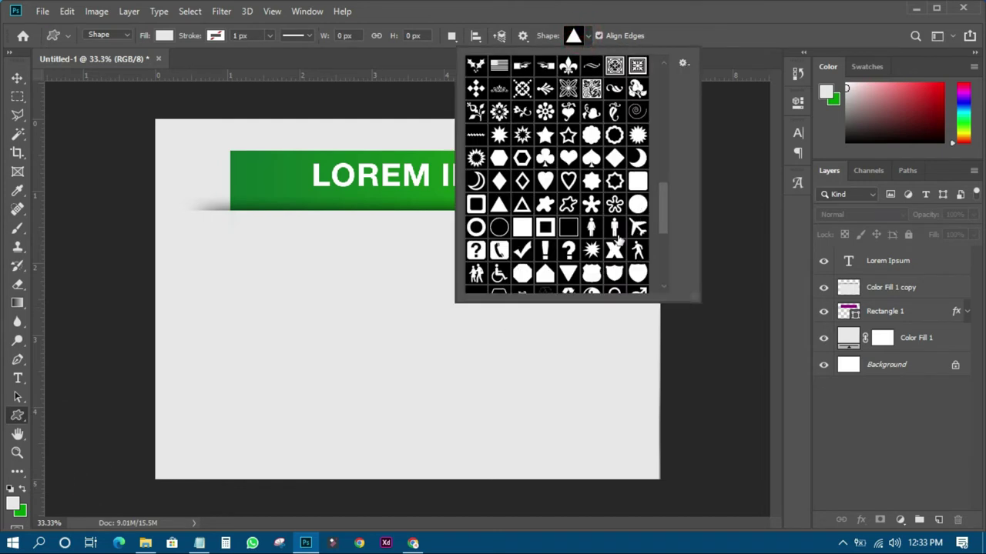
click(694, 23)
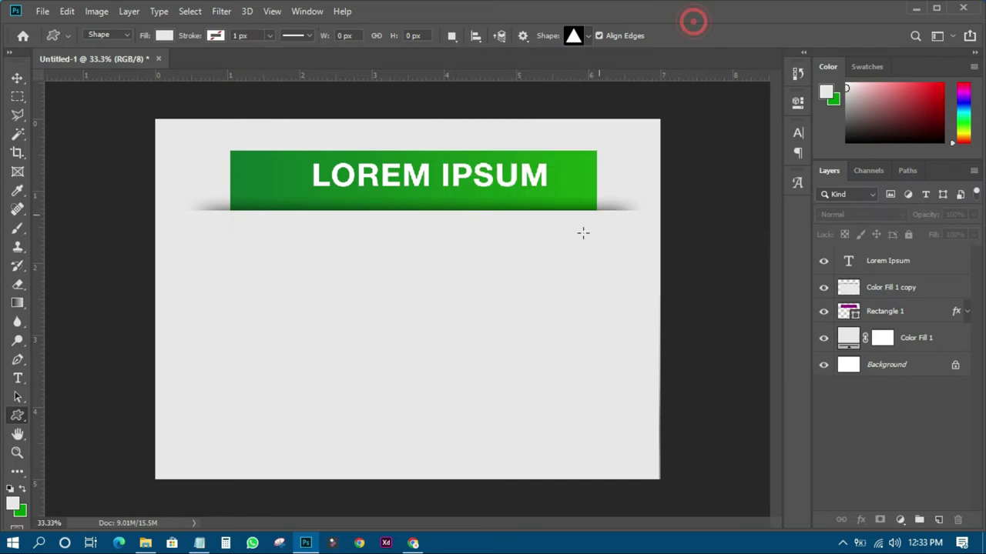
drag(553, 216, 586, 263)
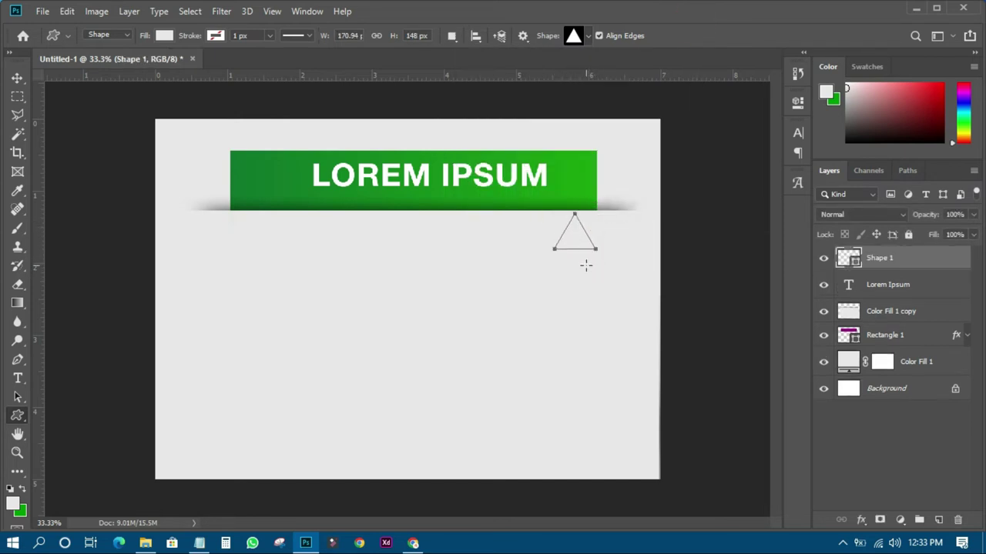
click(17, 78)
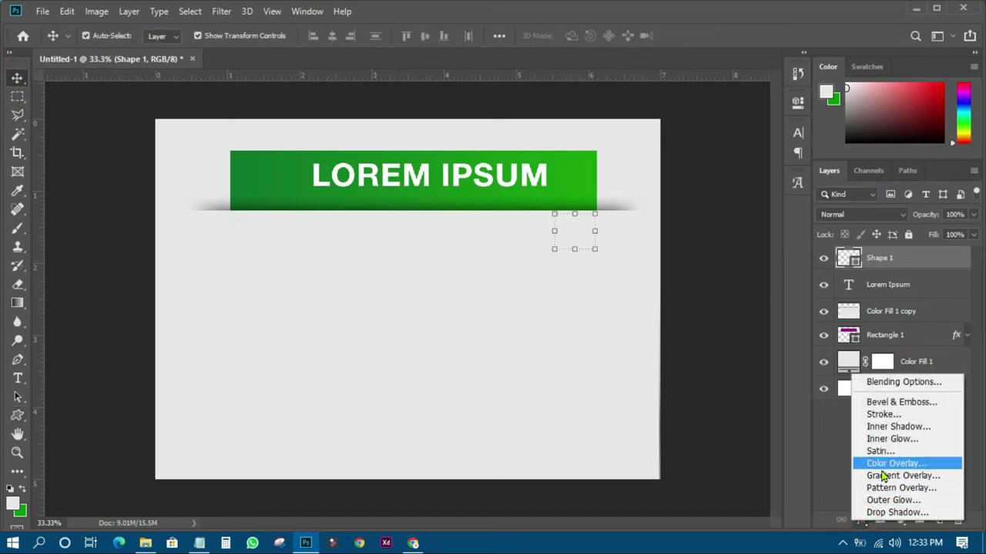
click(876, 476)
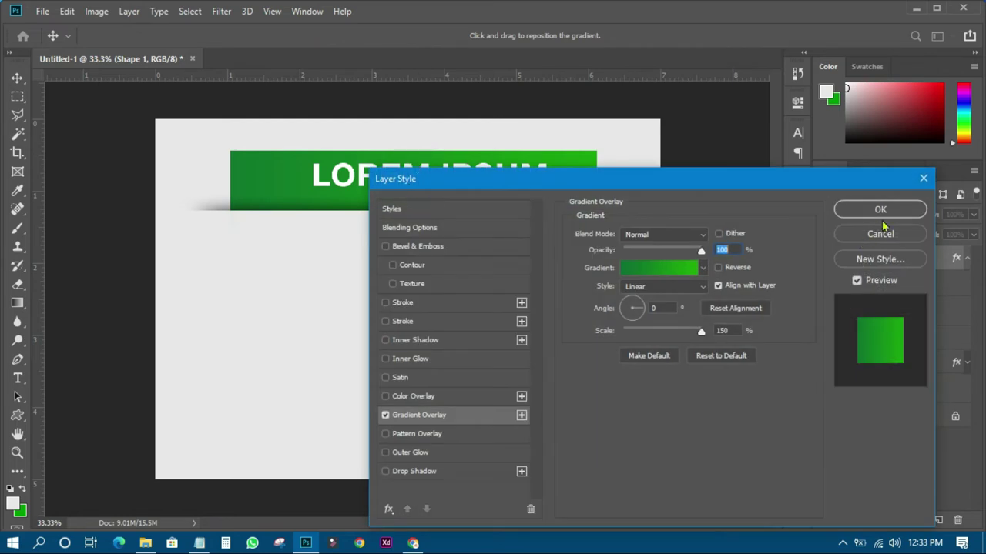
click(880, 209)
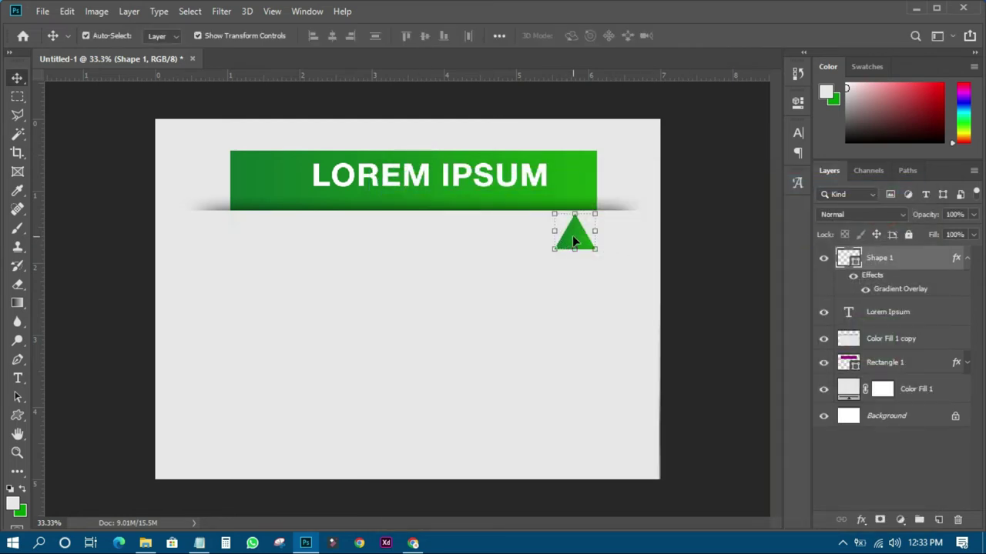
- Flip the triangle vertically and tuck it up under the green bar
key(ctrl+t)
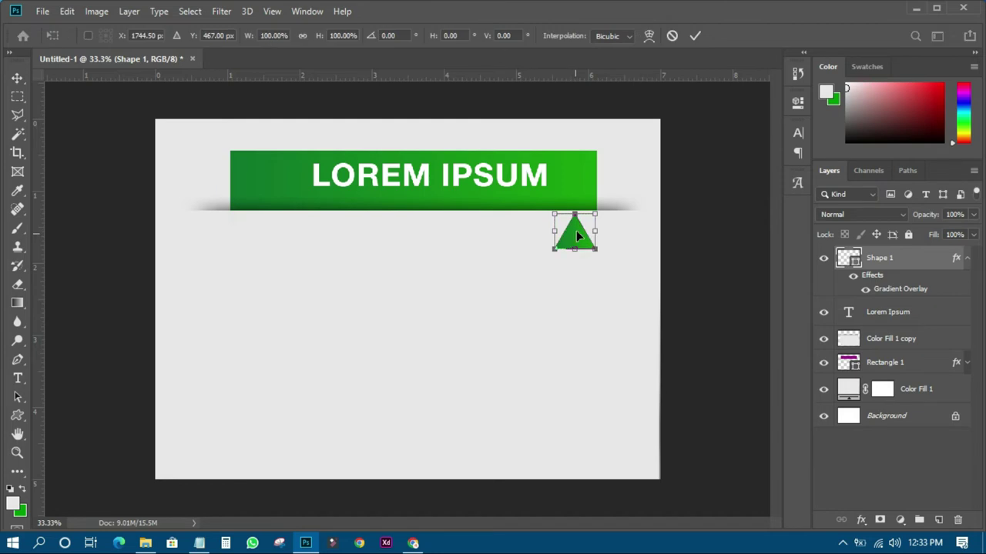
right_click(577, 232)
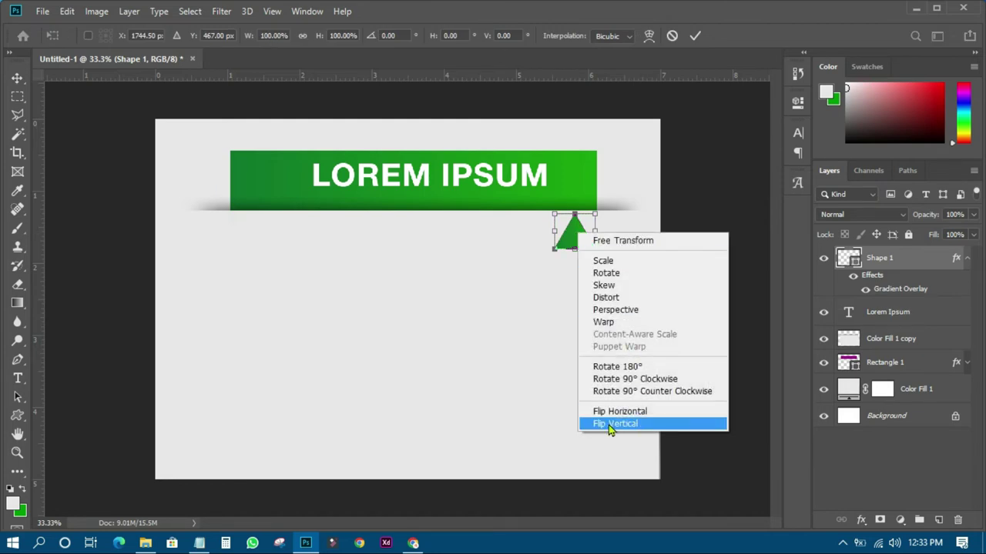
click(609, 425)
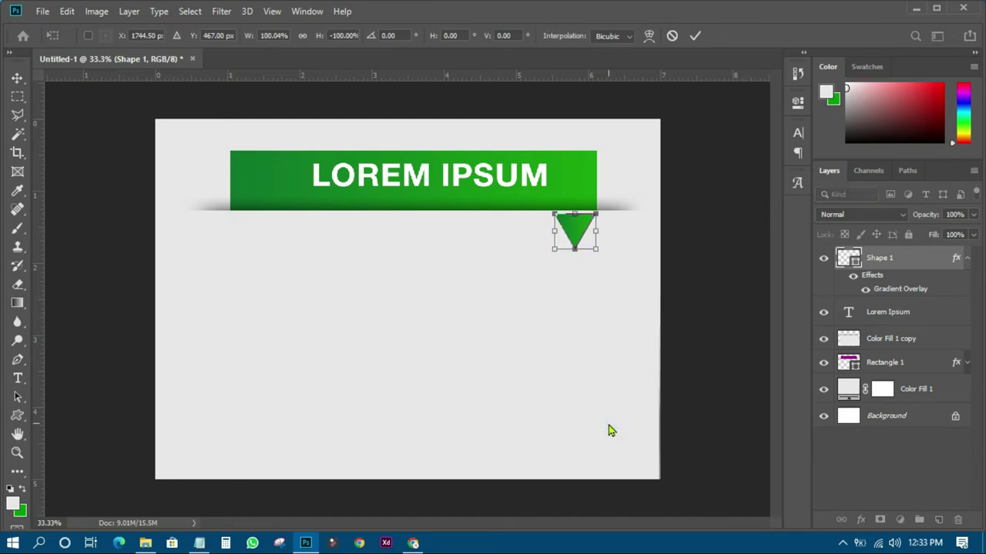
click(695, 36)
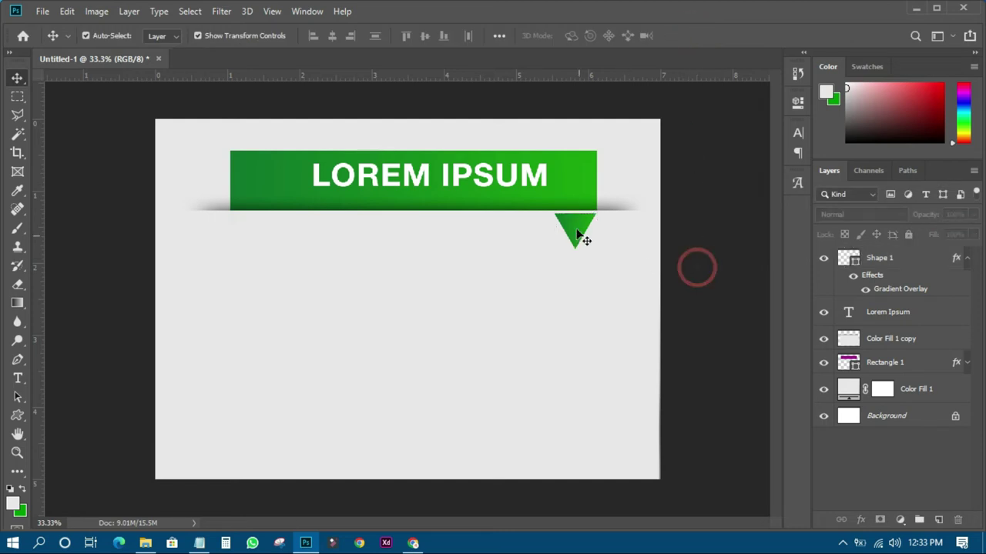
drag(580, 234, 579, 227)
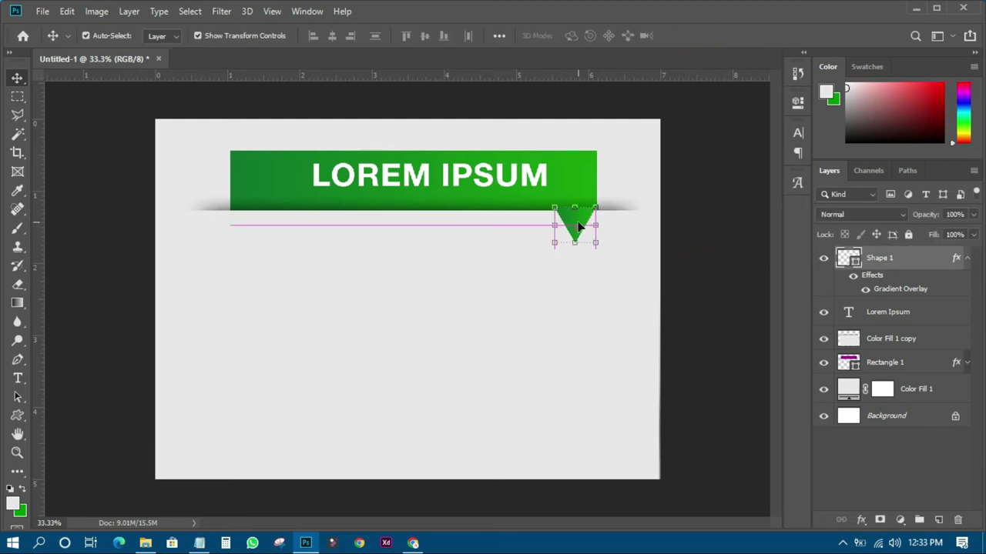
- Nudge the triangle down two steps, then select layers Shape 1 through Rectangle 1
key(Down)
key(Down)
key(Down)
key(Down)
key(Down)
key(Down)
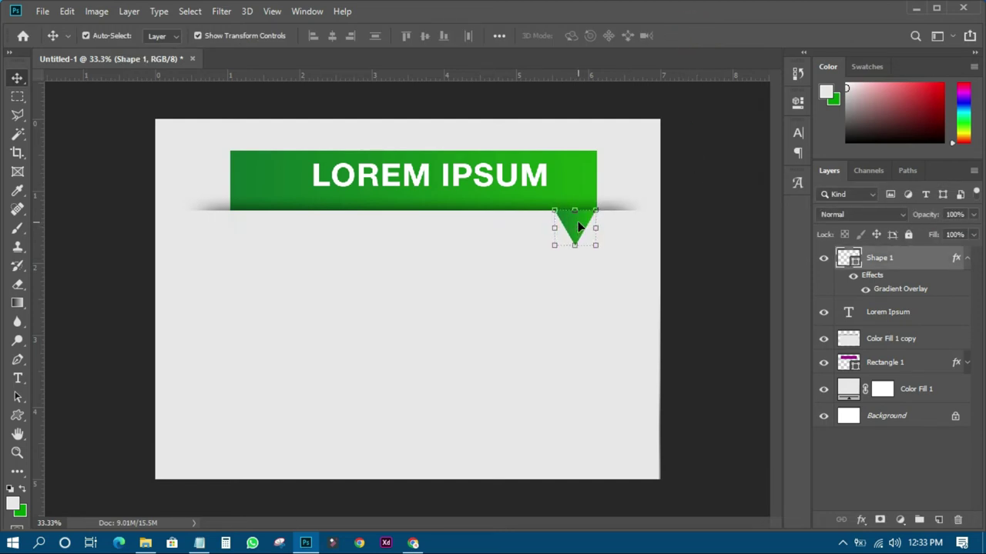
key(Down)
key(Down)
key(Down)
key(Down)
key(Down)
key(Down)
click(701, 197)
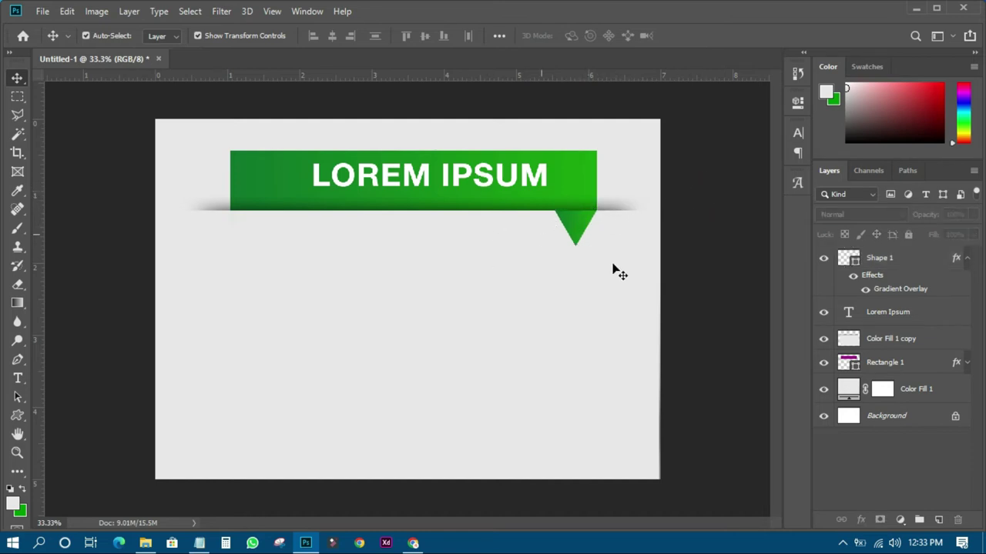
click(893, 260)
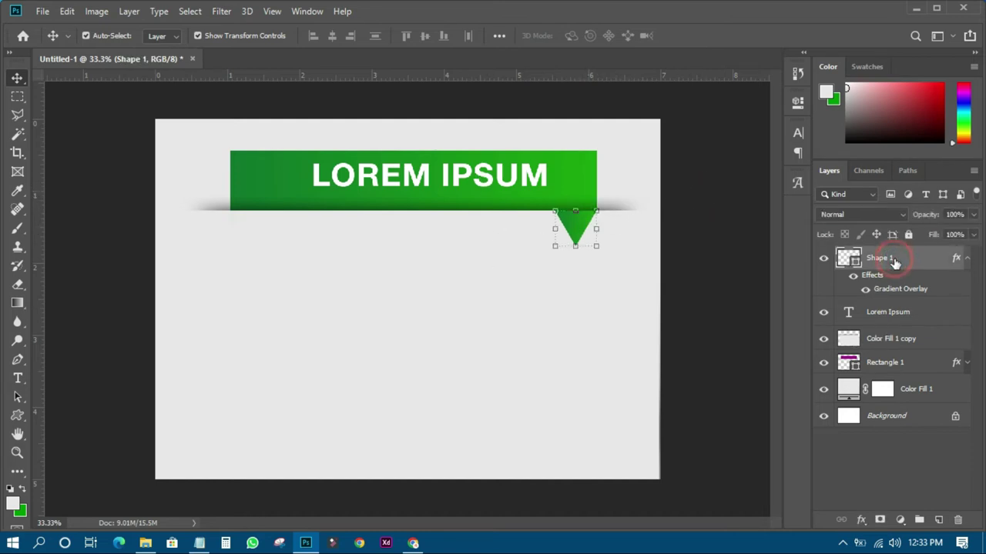
shift+click(891, 365)
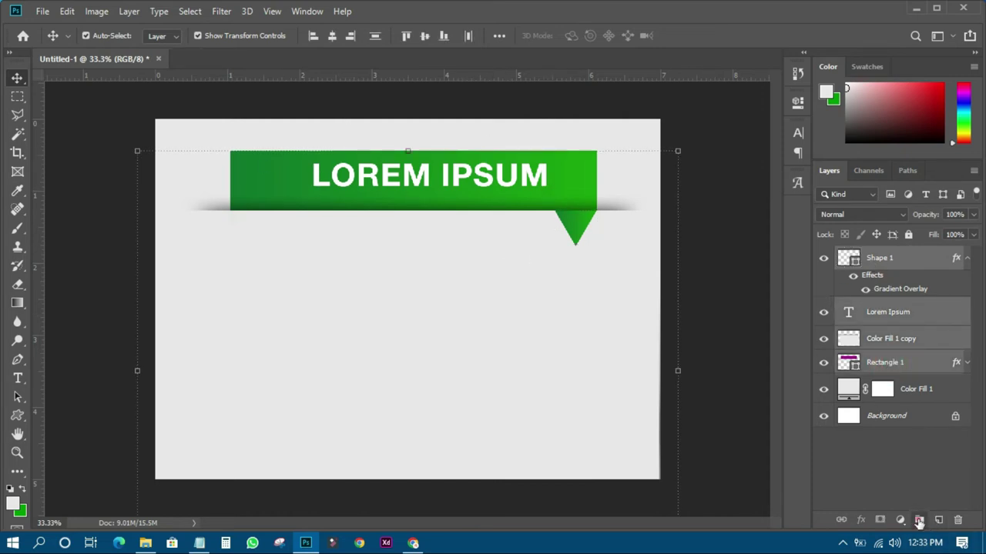
- Group the banner's four layers into a new group named 1
click(918, 520)
double_click(876, 258)
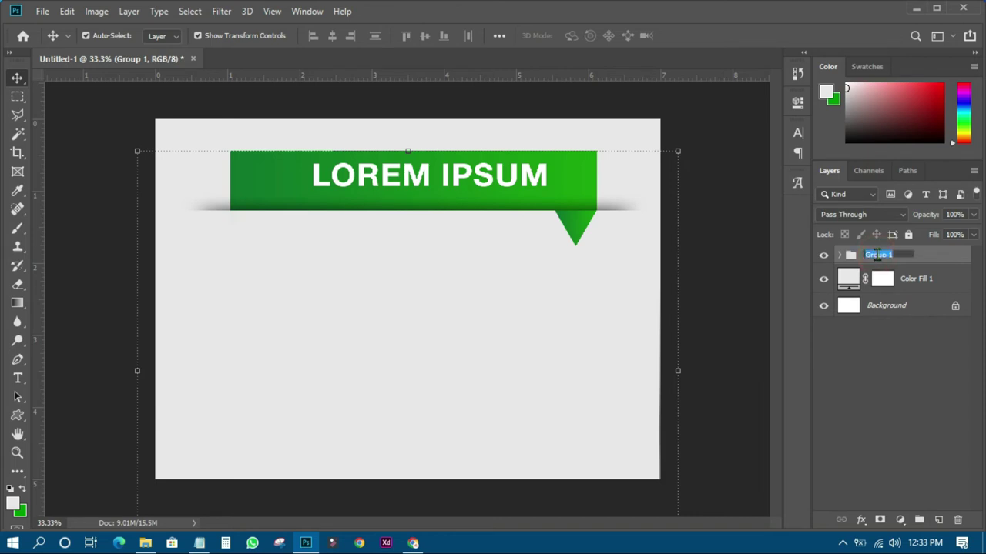
text(1)
click(941, 270)
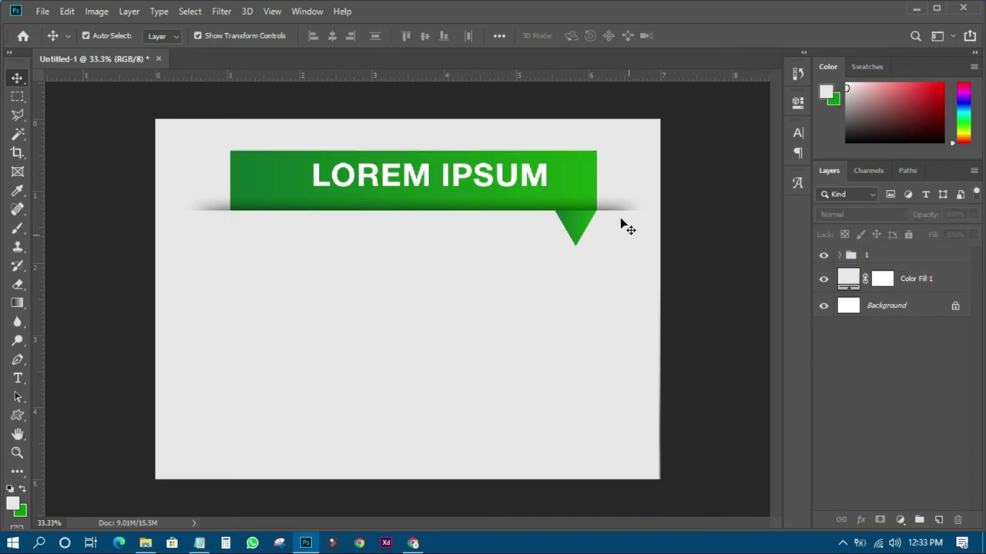
- Alt-drag group 1 down the panel to duplicate the green banner below
click(873, 255)
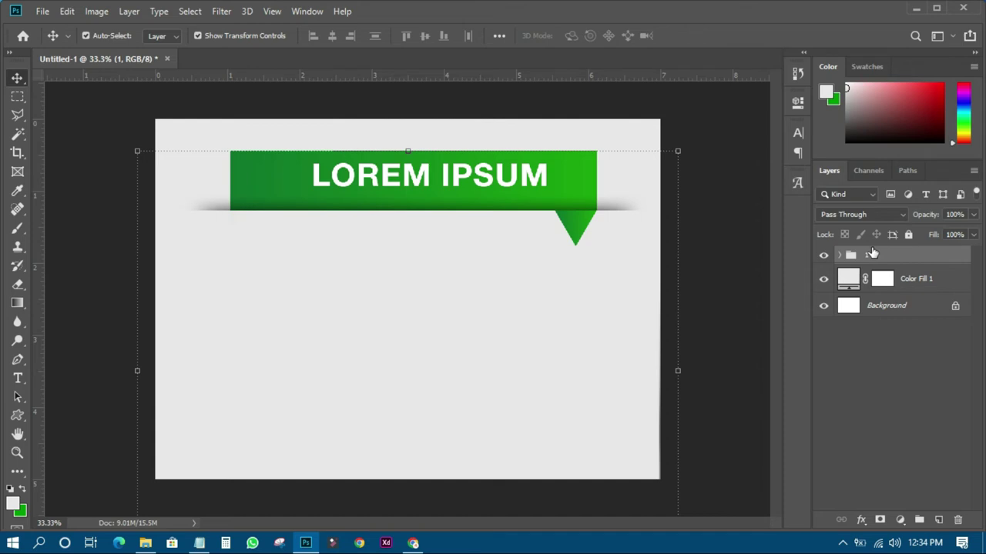
mouse_move(457, 187)
mouse_down()
mouse_move(455, 268)
mouse_move(477, 280)
mouse_move(478, 383)
mouse_up()
click(736, 182)
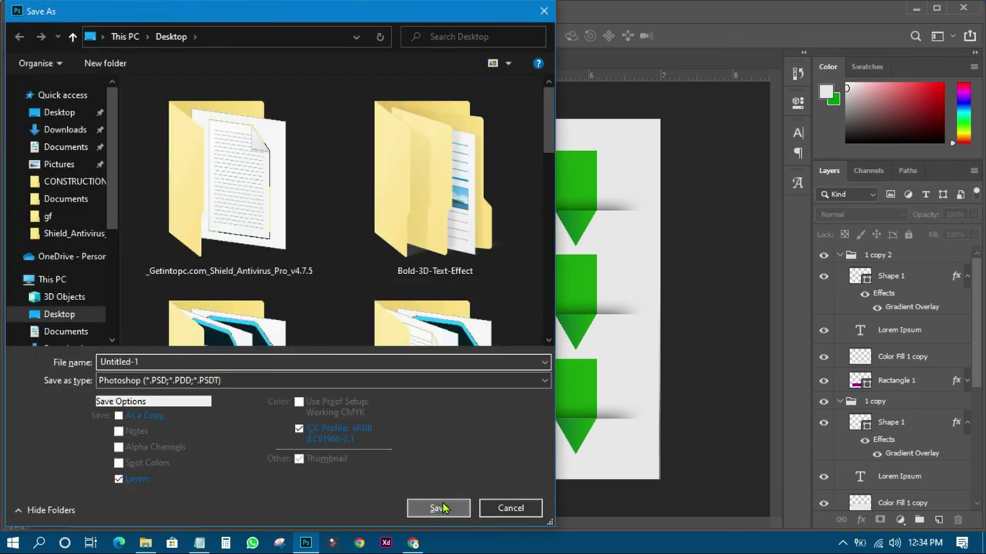
- Save the design as the Photoshop file Untitled-1.psd, accepting the format options
click(443, 502)
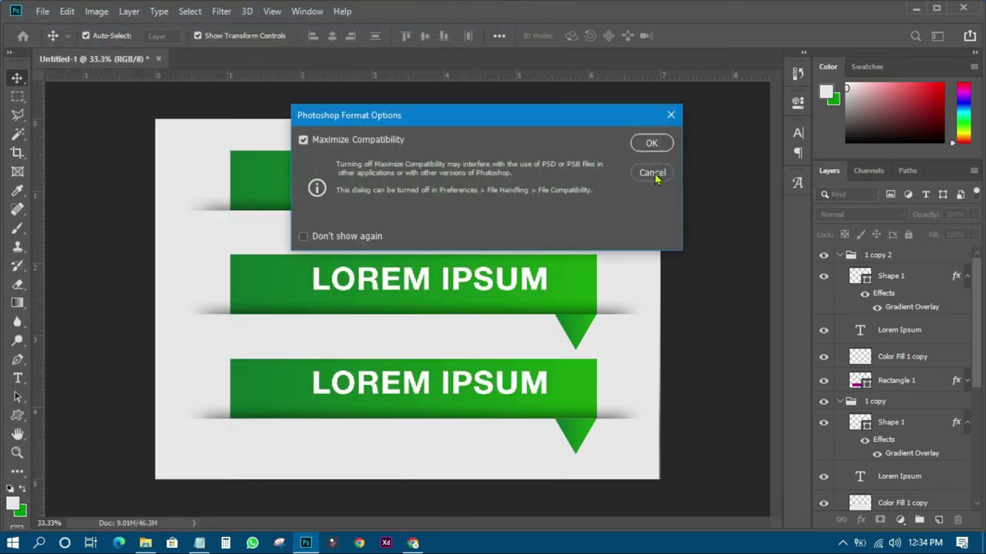
click(656, 147)
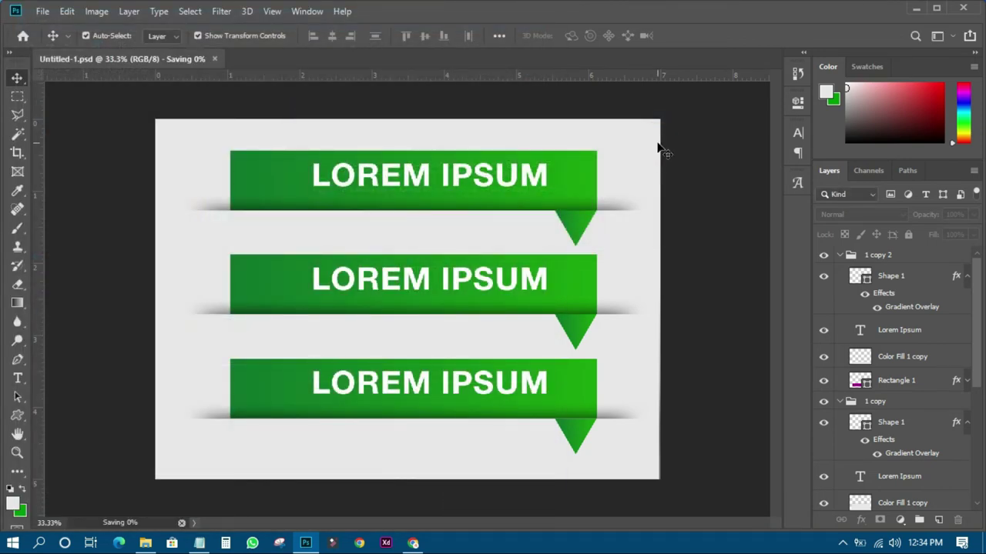
click(681, 183)
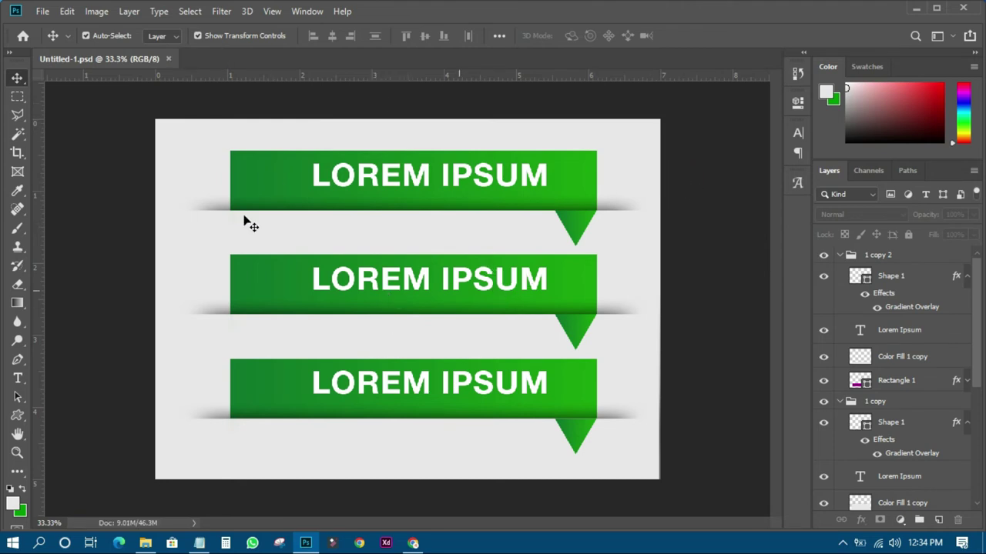
click(675, 192)
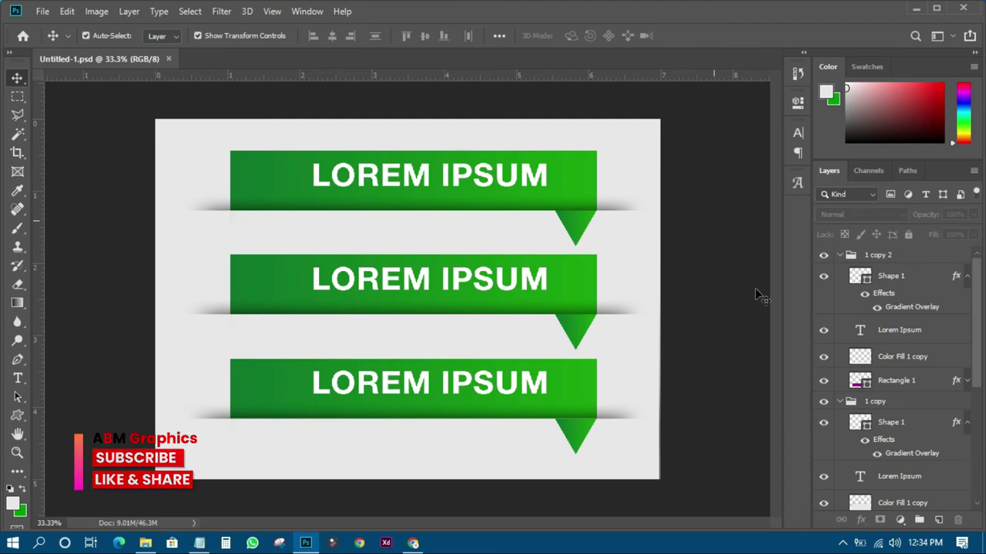
- Collapse the banner groups and rename the top and copied groups to 2
click(840, 401)
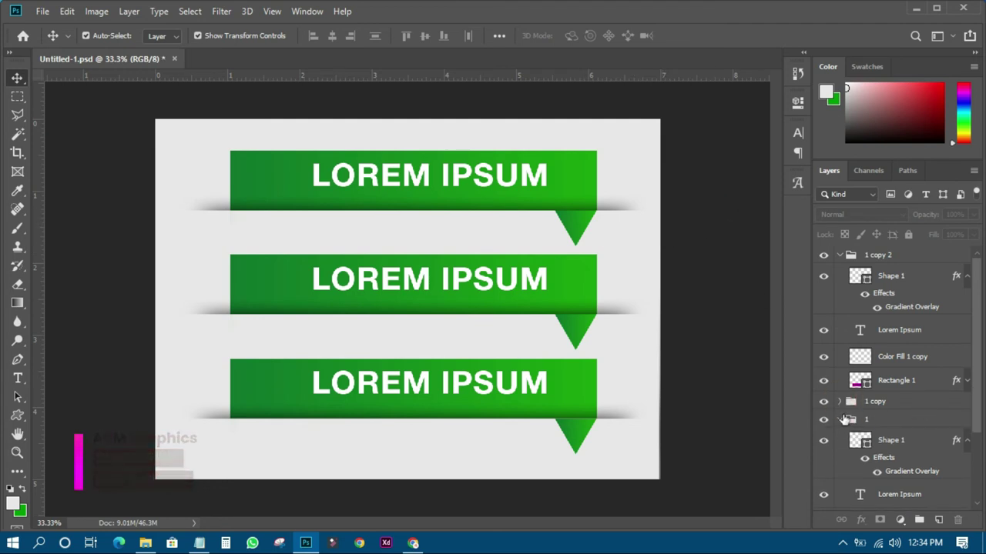
click(840, 419)
click(839, 256)
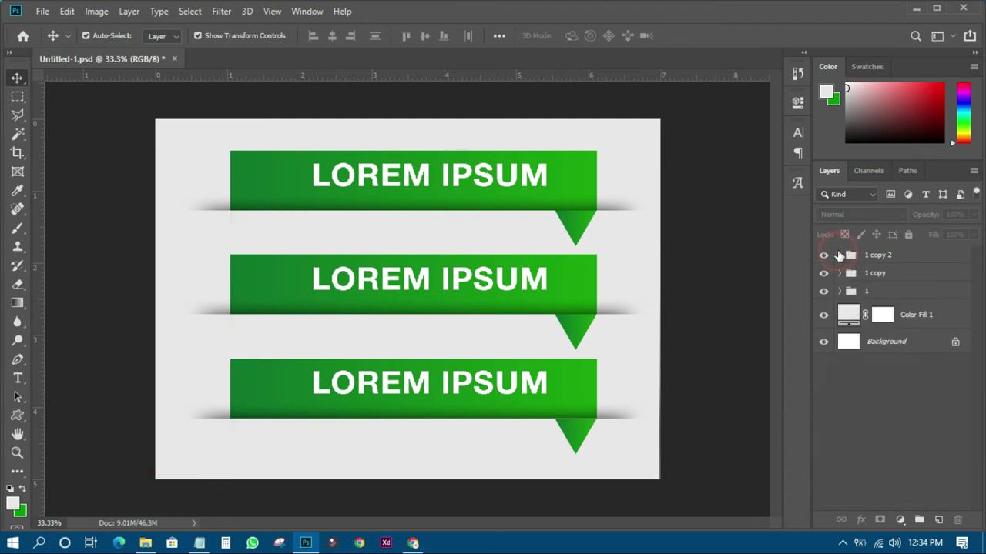
double_click(868, 255)
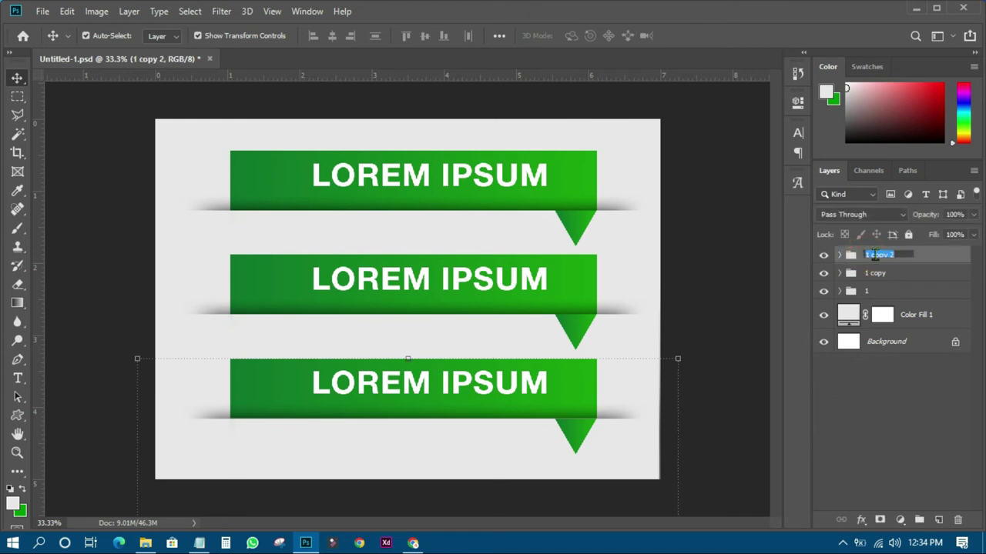
text(2)
key(Return)
double_click(875, 272)
text(2)
key(Return)
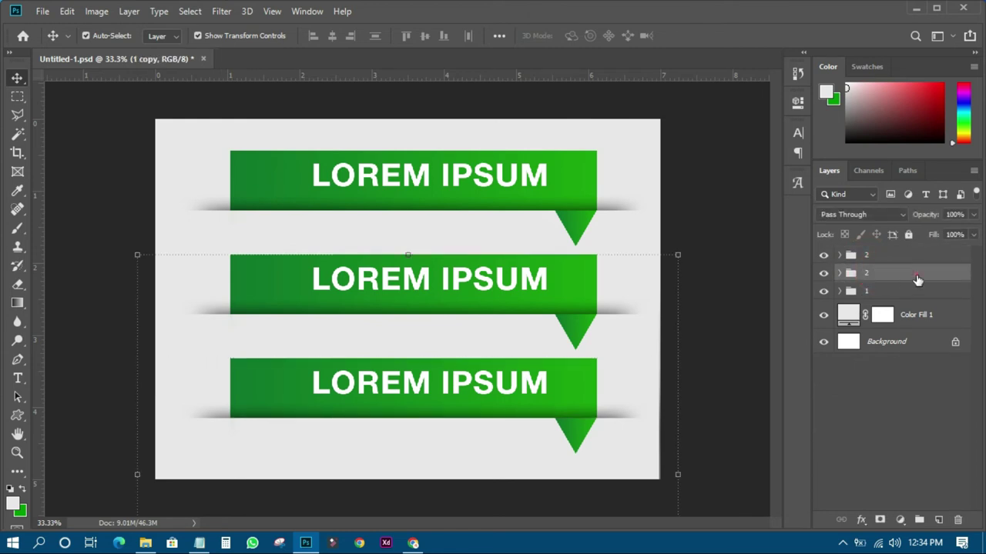
- Give the middle banner's rectangle a pink-to-black Gradient Overlay preset
click(289, 276)
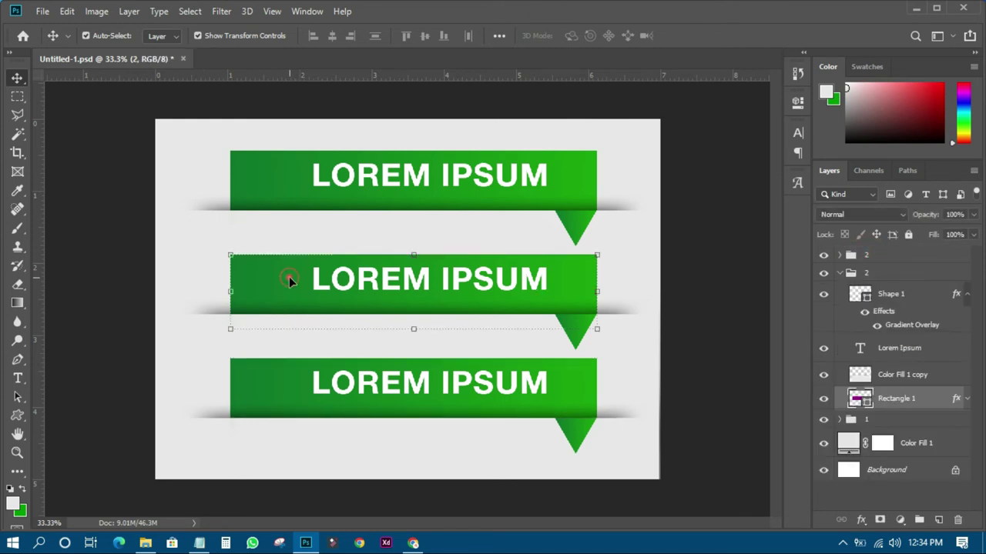
click(862, 520)
click(875, 470)
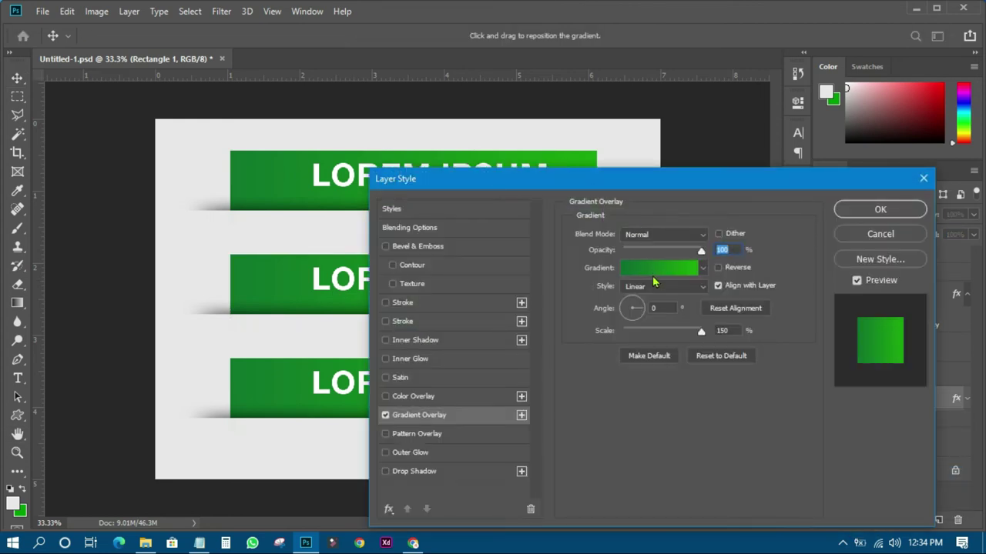
click(653, 269)
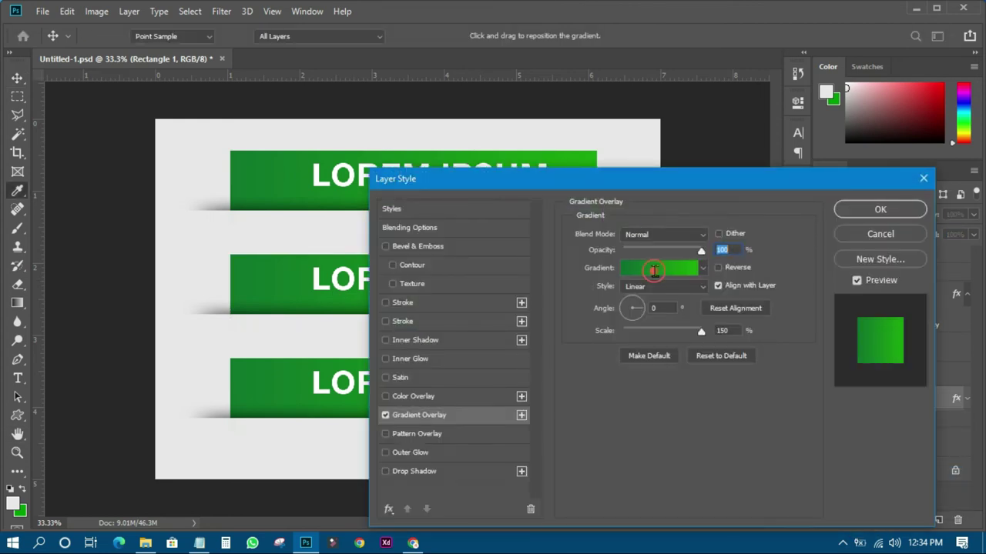
click(566, 192)
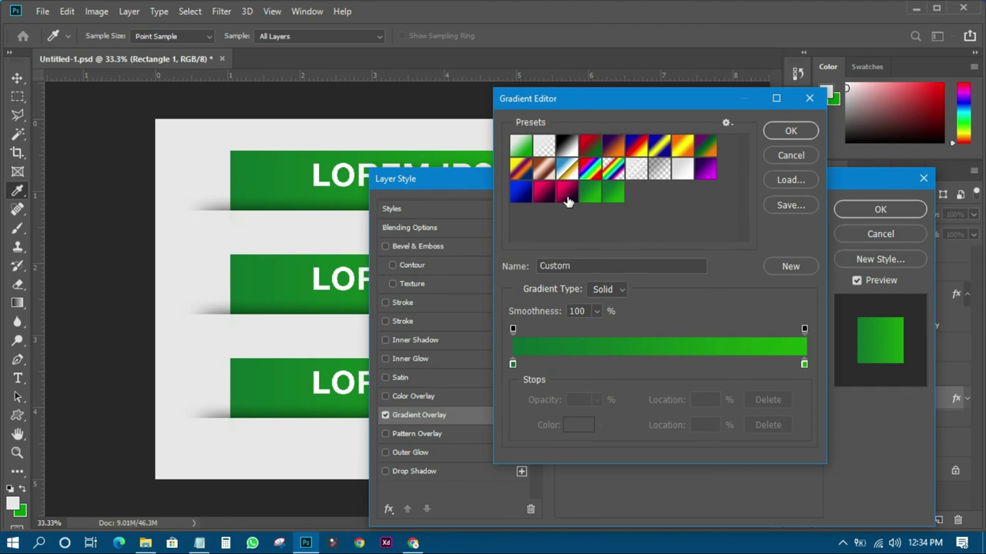
click(790, 131)
click(878, 210)
- Copy the pink gradient layer style from the rectangle onto the middle triangle tab
right_click(862, 397)
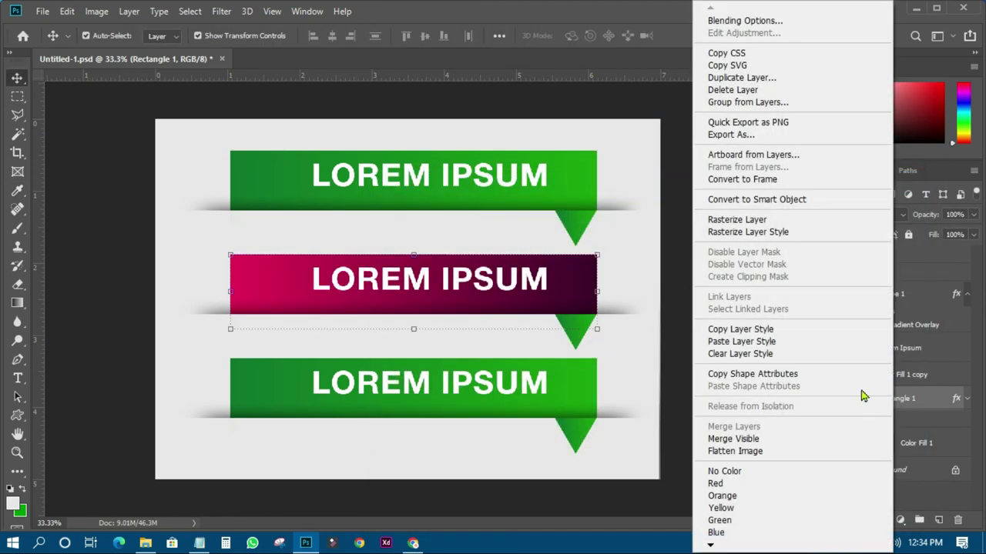
click(741, 330)
click(891, 300)
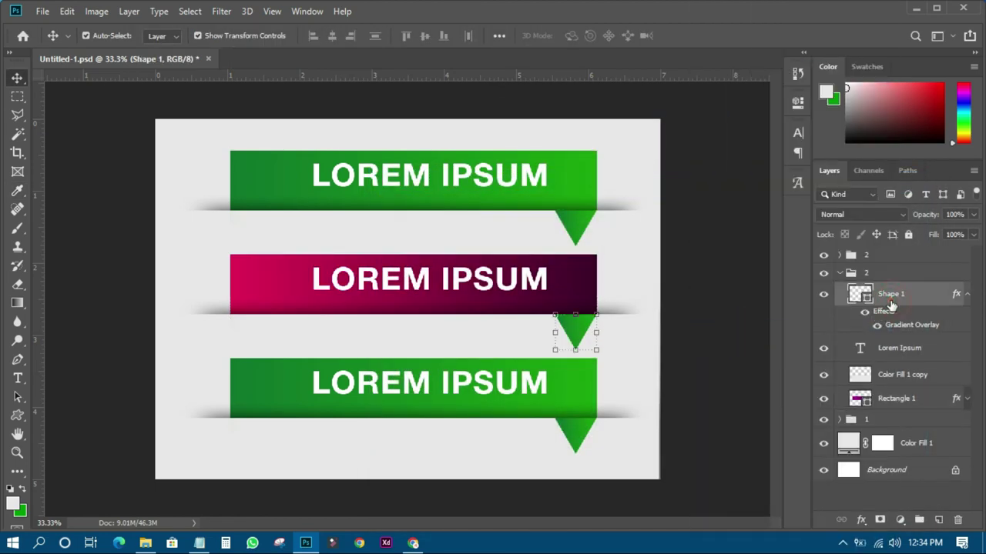
right_click(891, 305)
click(743, 341)
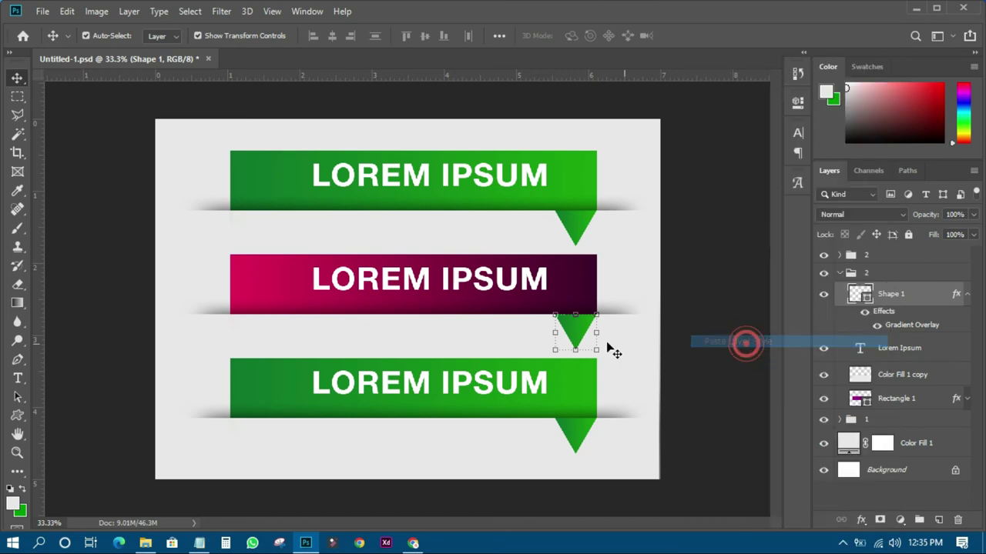
click(714, 313)
click(579, 378)
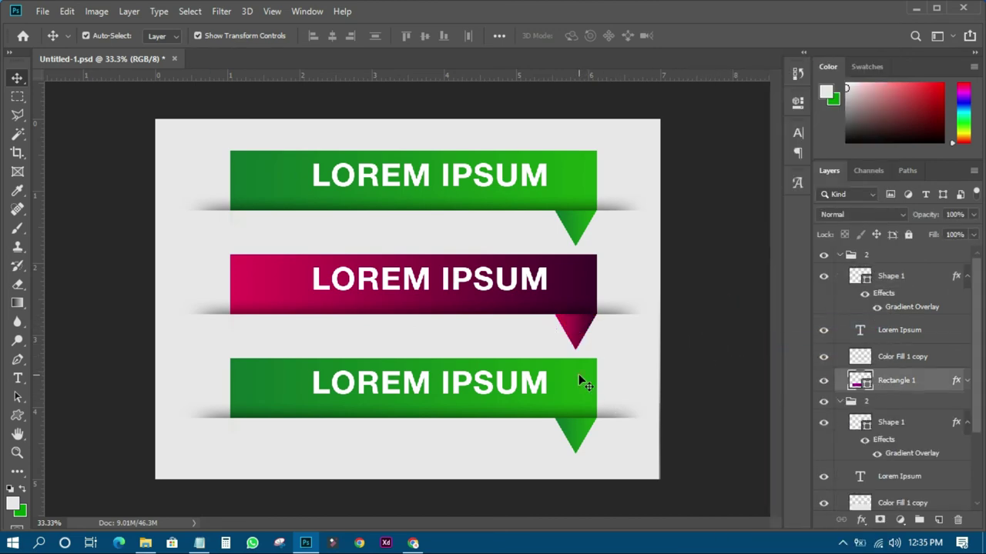
- Apply a blue Gradient Overlay preset to the bottom banner's rectangle
click(864, 521)
click(886, 460)
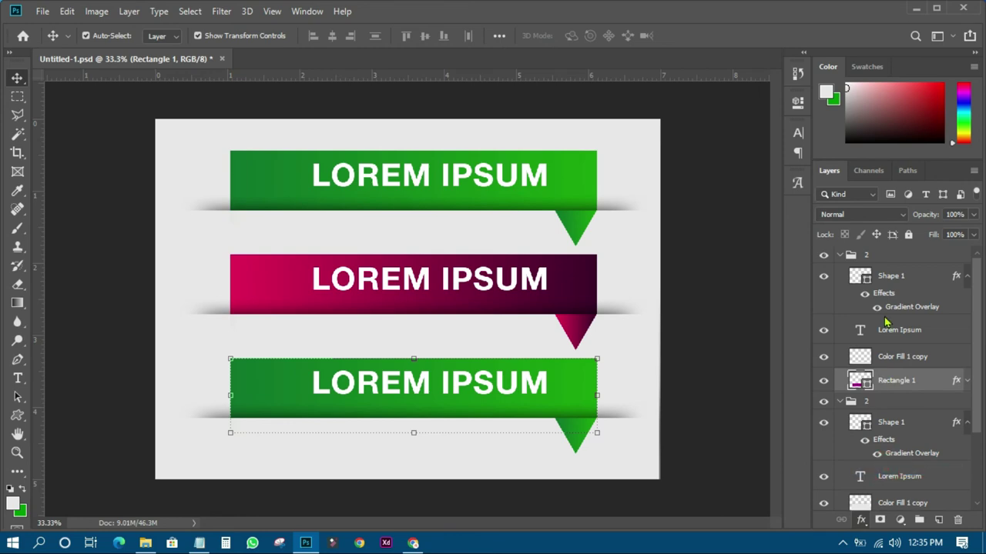
click(674, 265)
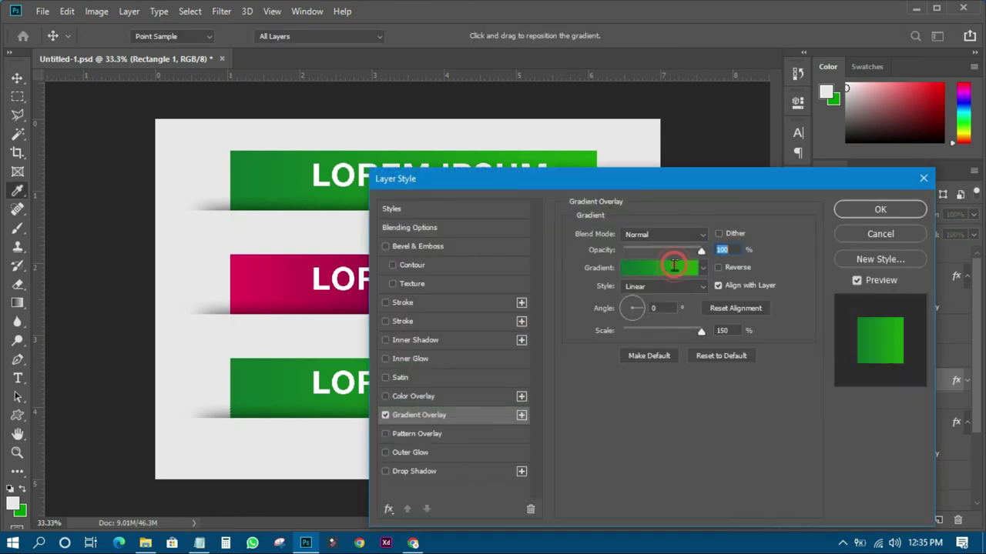
click(521, 194)
click(790, 131)
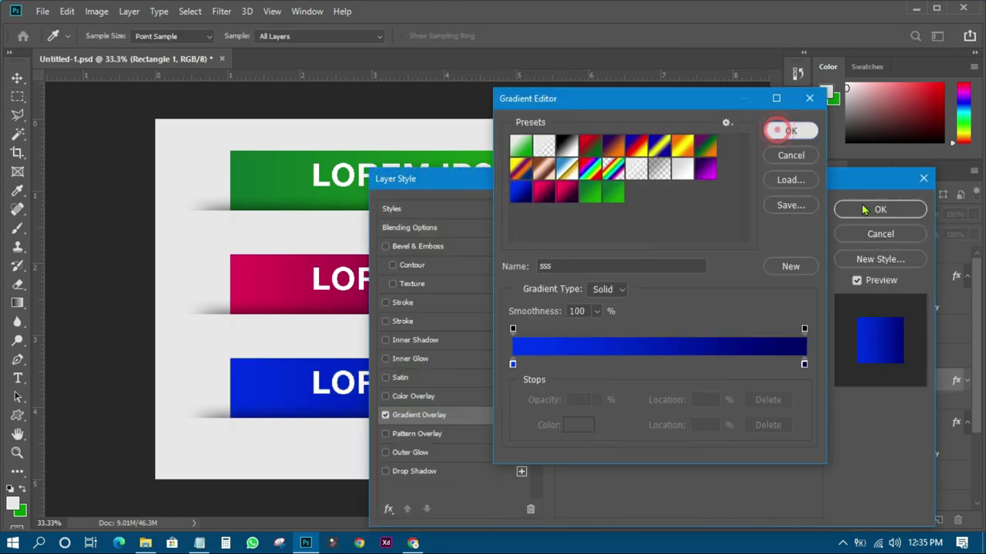
click(879, 209)
- Copy the blue gradient style onto the bottom triangle tab and zoom out
right_click(897, 381)
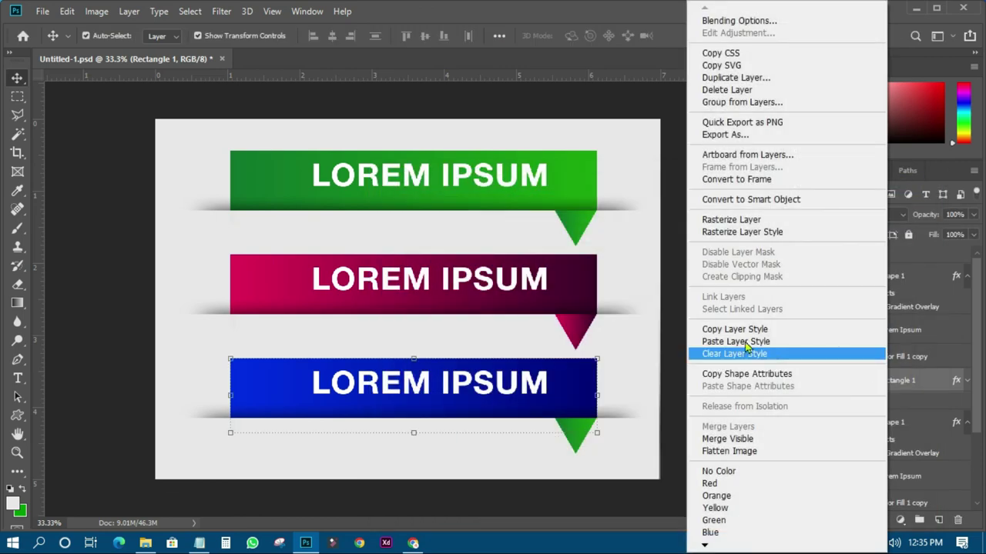
click(743, 327)
click(897, 276)
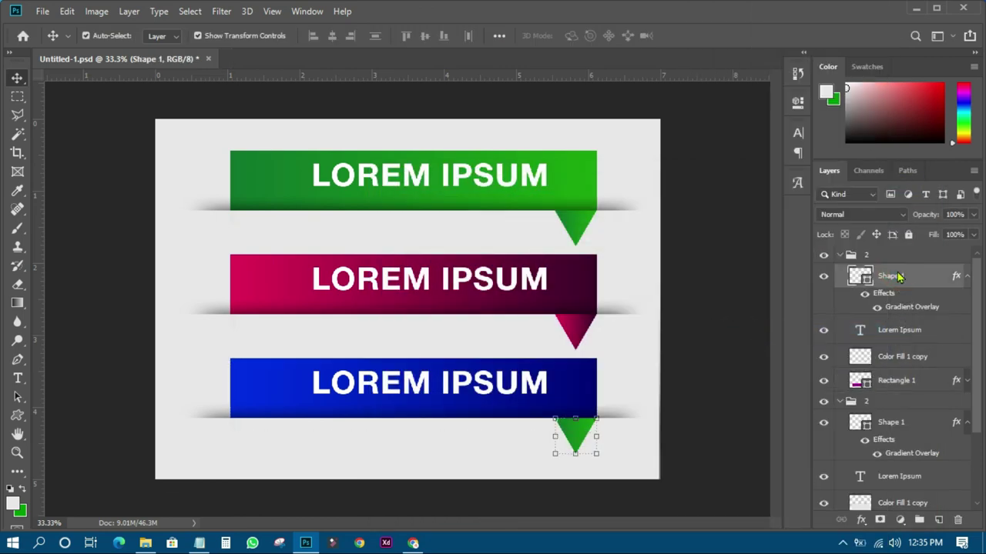
right_click(897, 275)
click(734, 341)
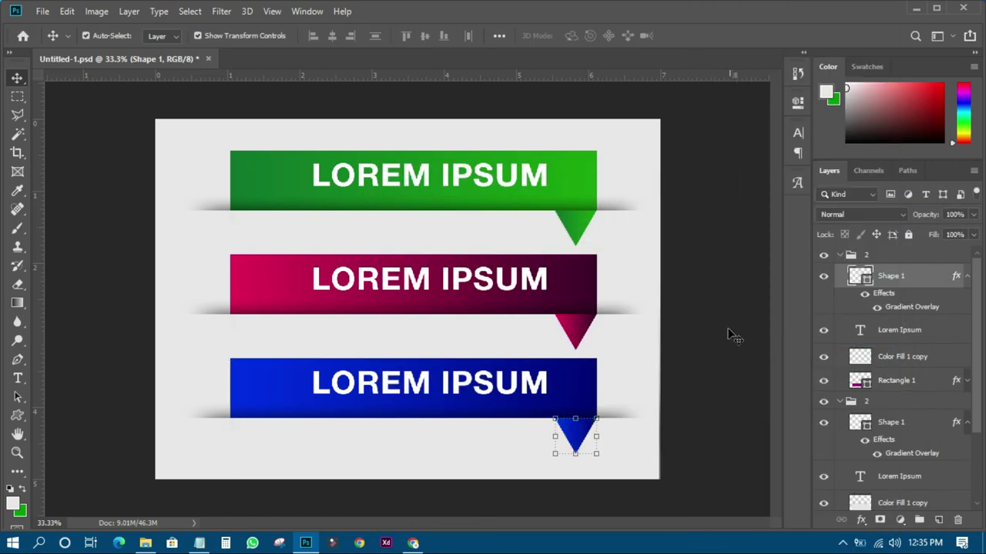
click(726, 306)
key(ctrl+minus)
key(ctrl+0)
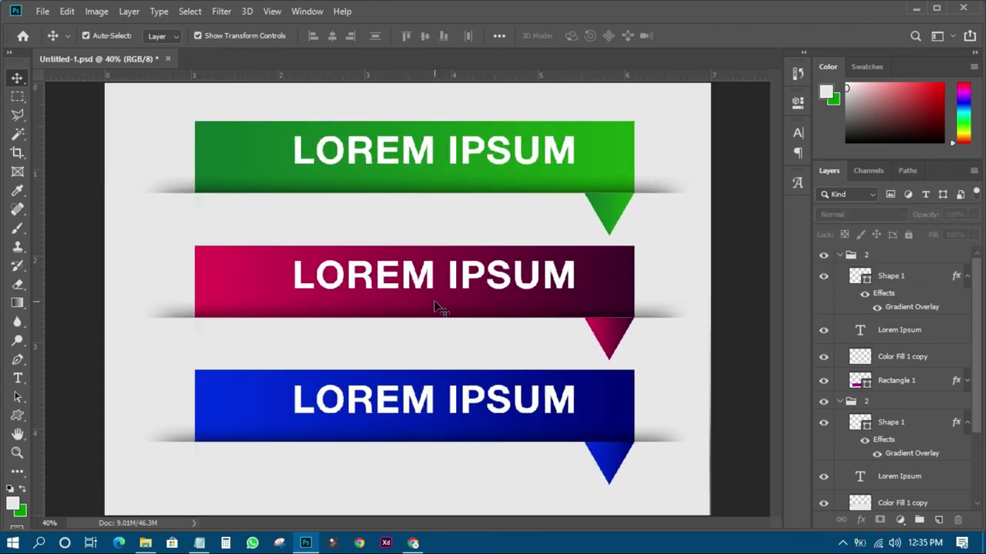